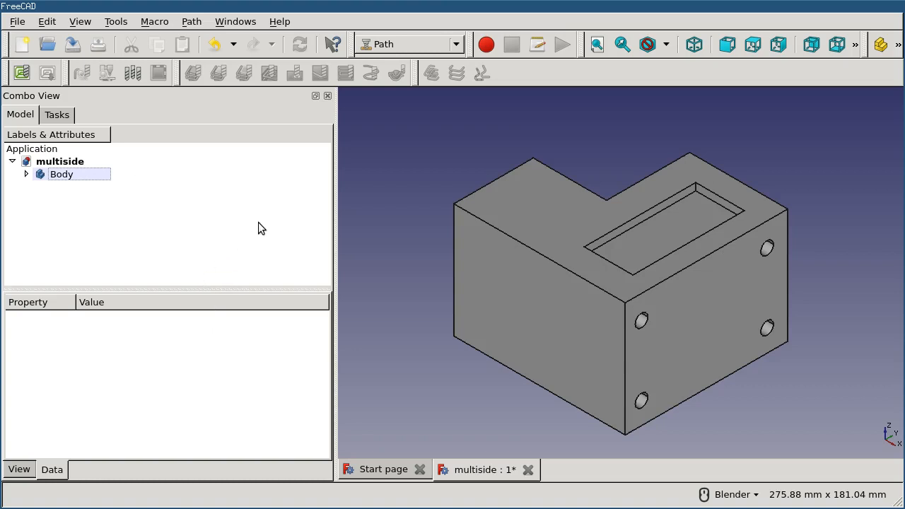
- Create a Path job from Body without a template, keeping the default 1 mm stock extensions around the model's bounding box
click(91, 174)
click(500, 226)
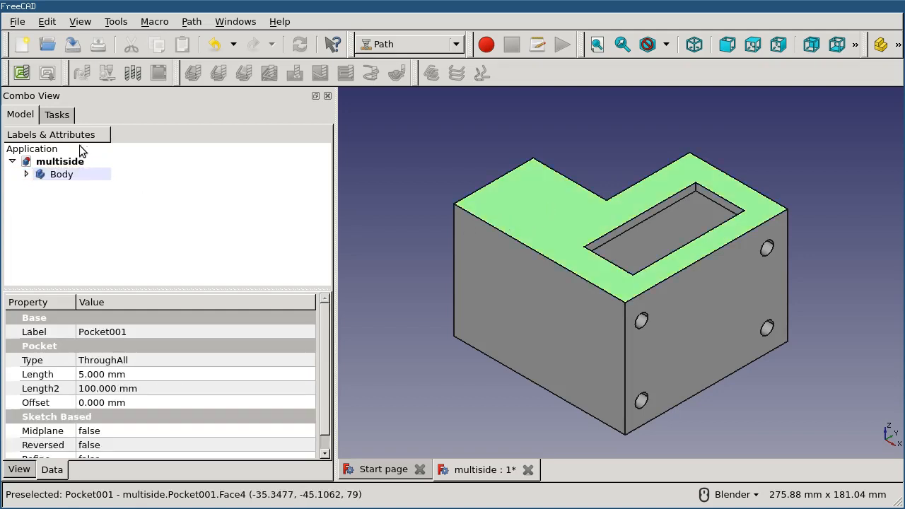
click(21, 73)
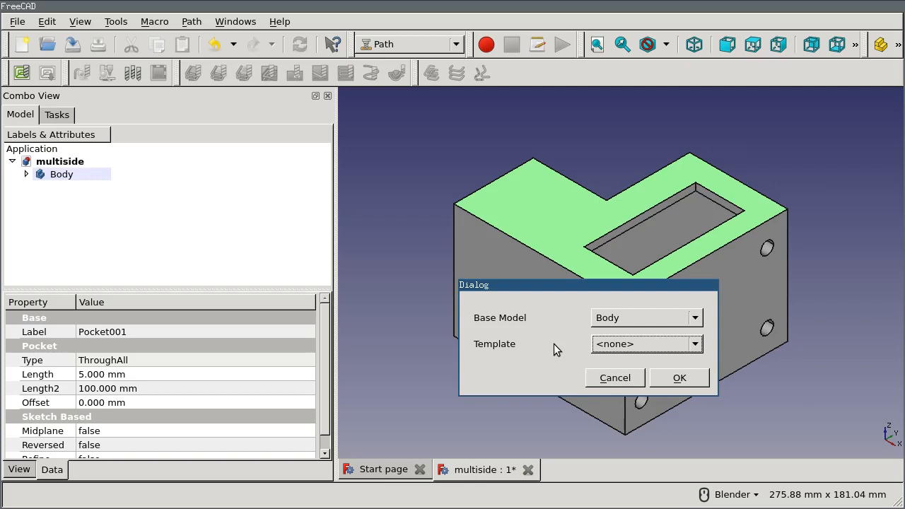
click(679, 378)
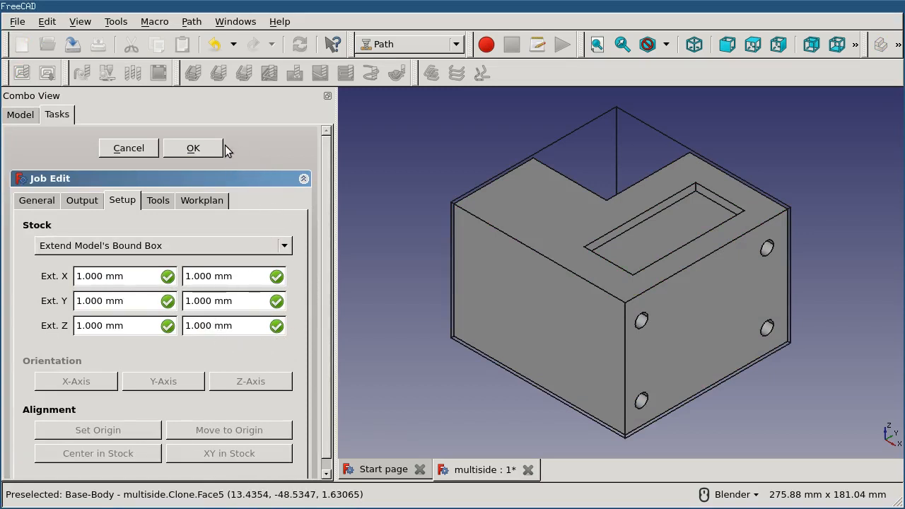
click(190, 147)
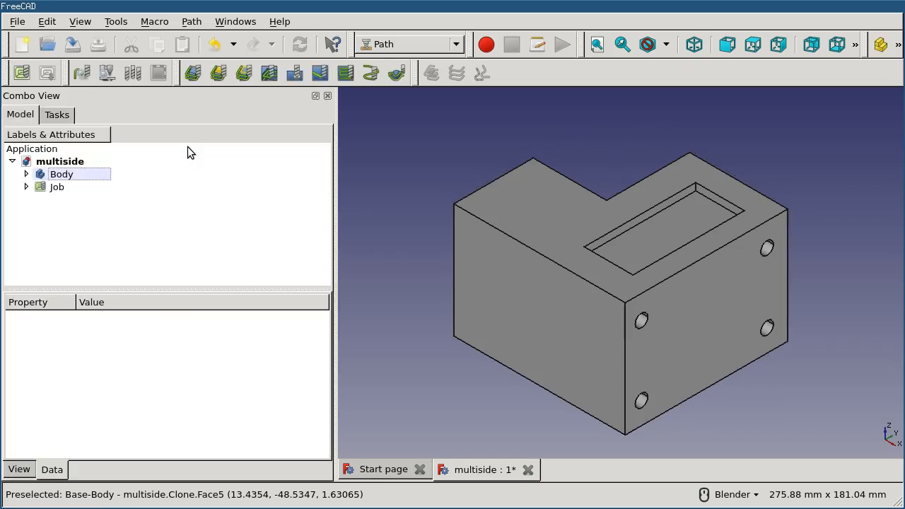
- Examine the job's Operations, Stock and Base-Body objects, showing the stock outline around the part and hiding it again
click(26, 187)
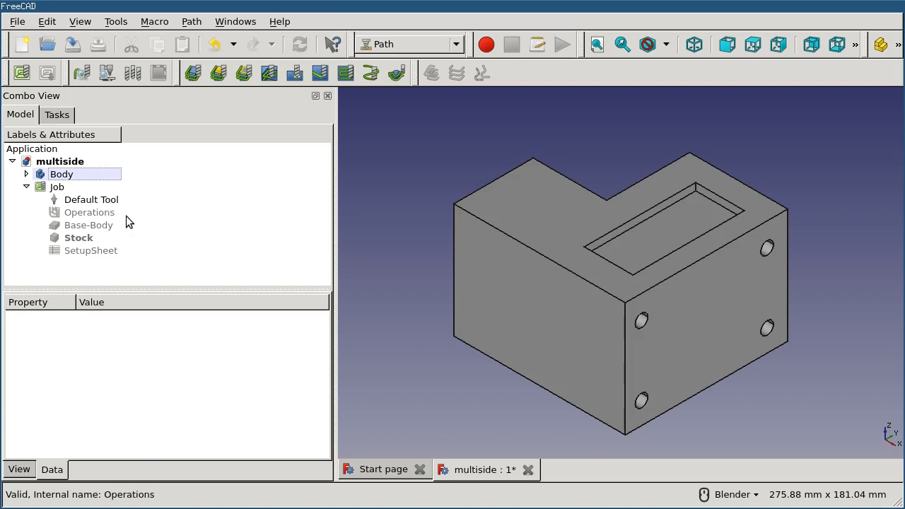
click(92, 214)
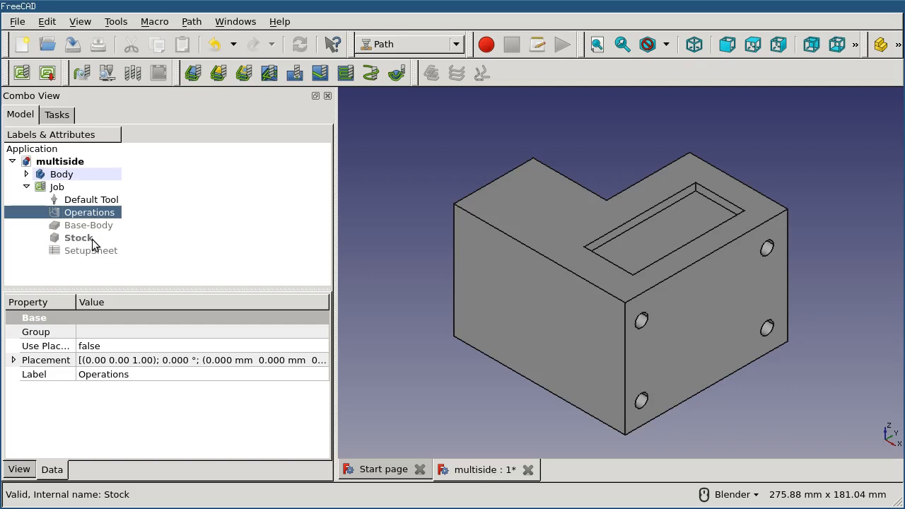
click(113, 237)
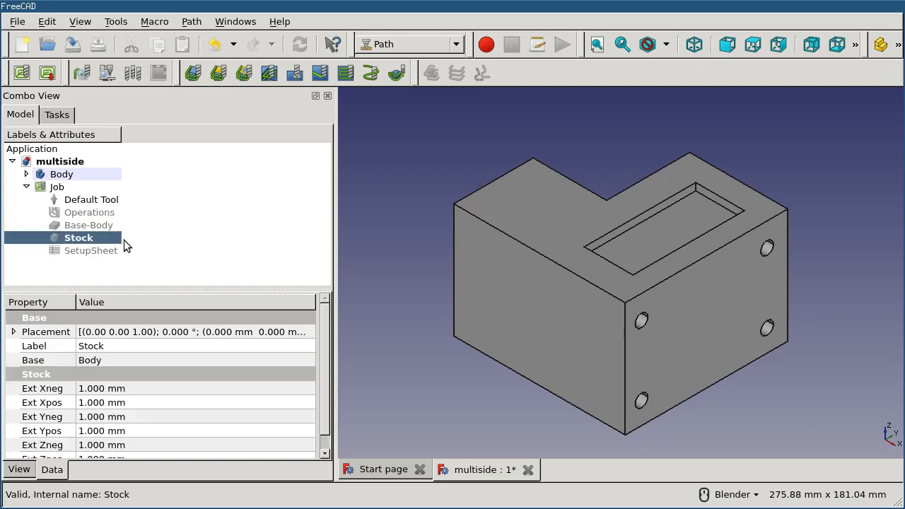
key(space)
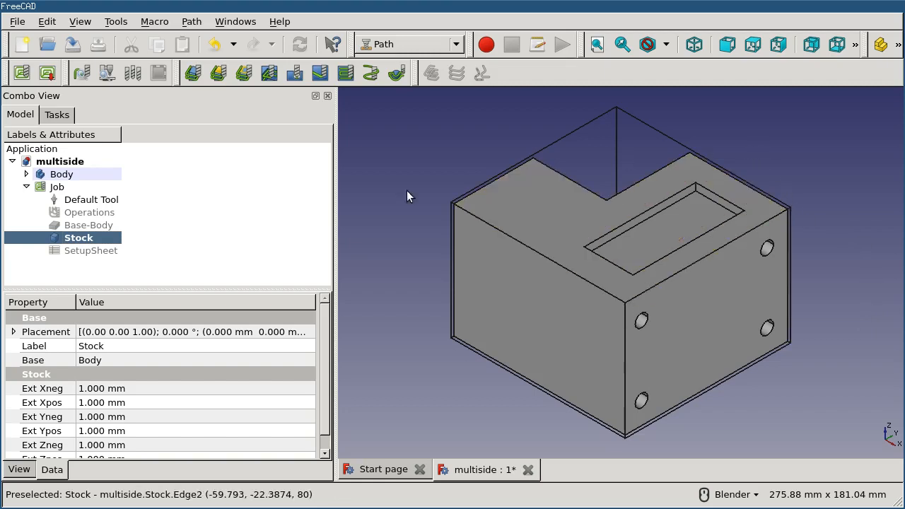
click(86, 225)
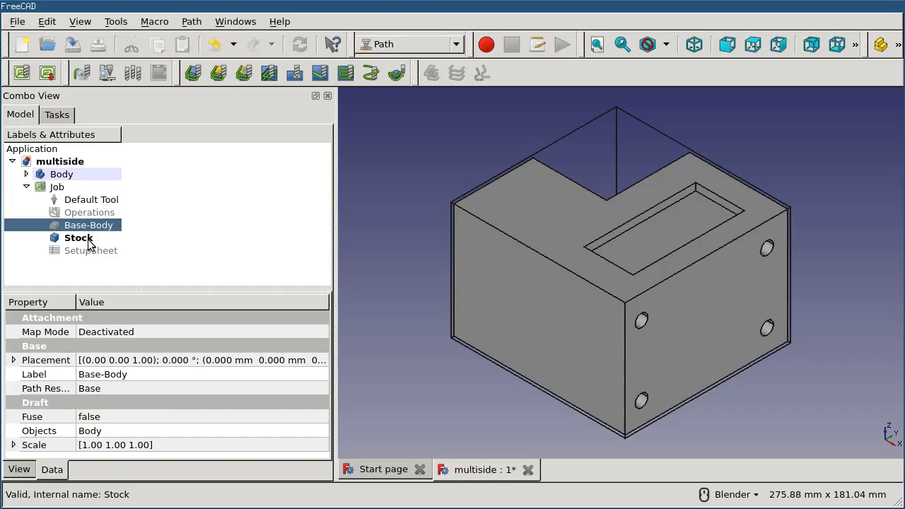
click(89, 240)
key(space)
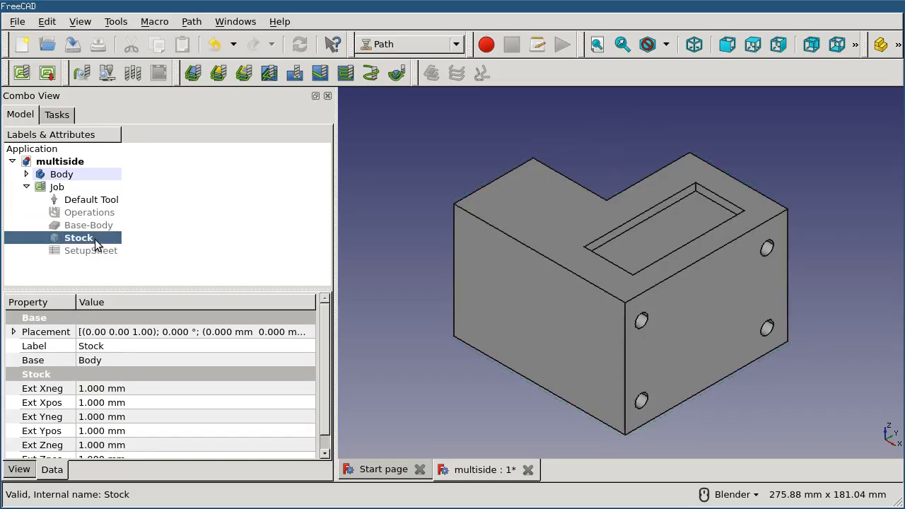
click(177, 229)
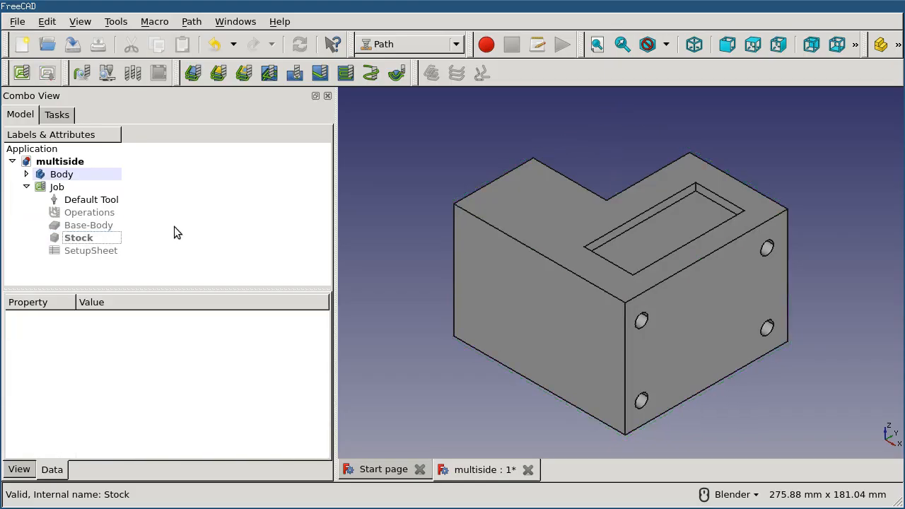
- Open the job for editing at its stock setup
double_click(63, 187)
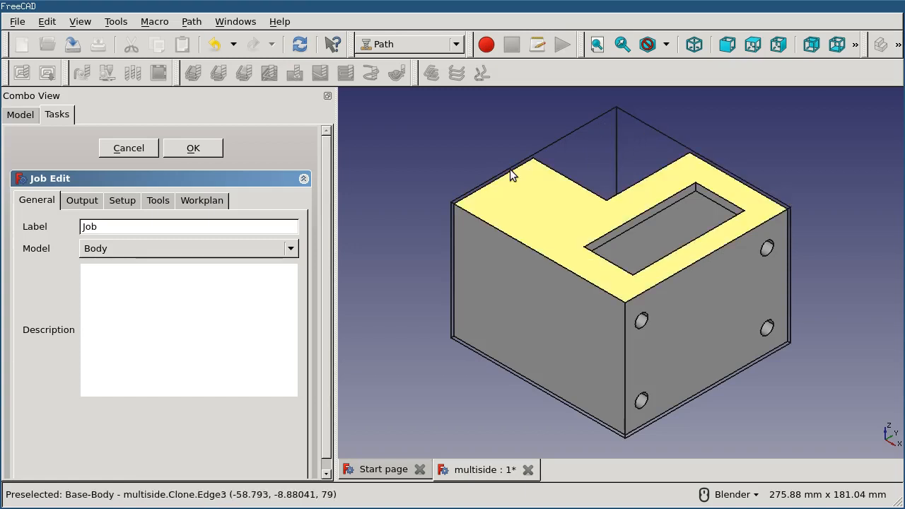
click(127, 200)
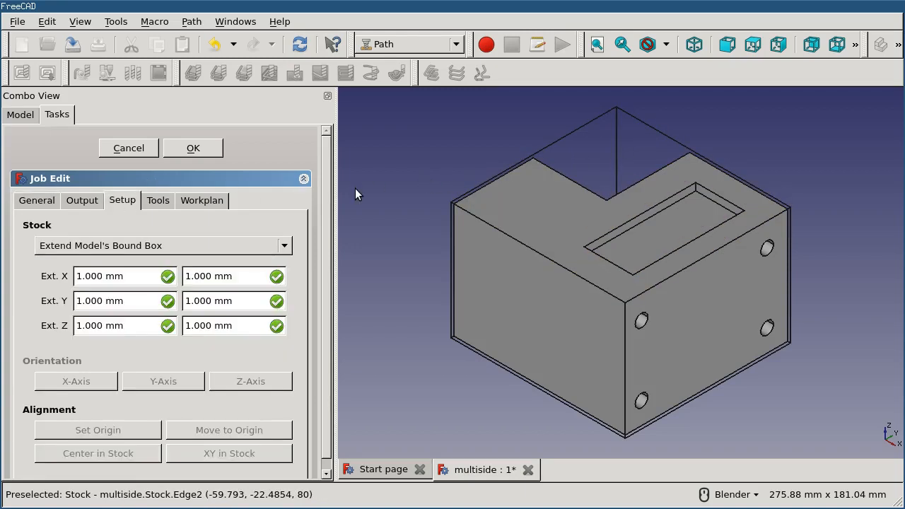
drag(329, 226, 328, 236)
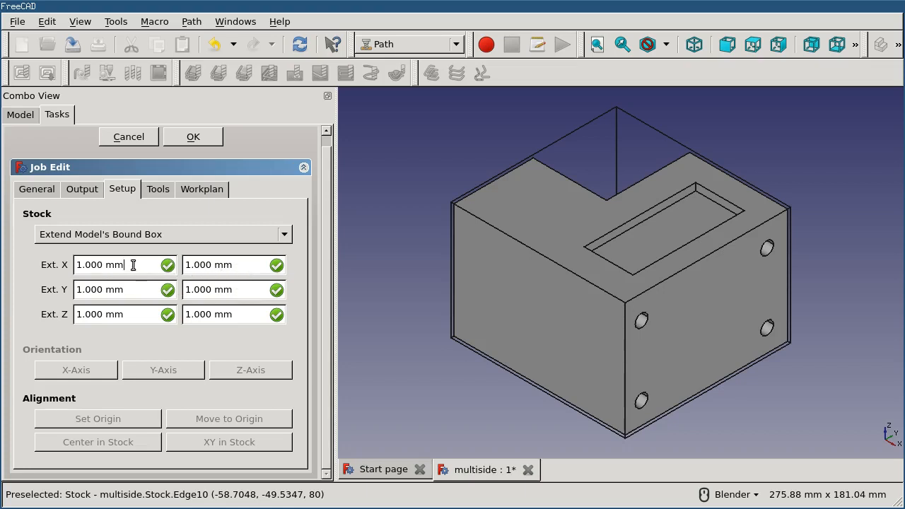
- Try extending the stock by 4 mm and 19 mm in X and by 8 mm on both sides in Y
scroll(134, 265, down, 1)
scroll(133, 265, up, 4)
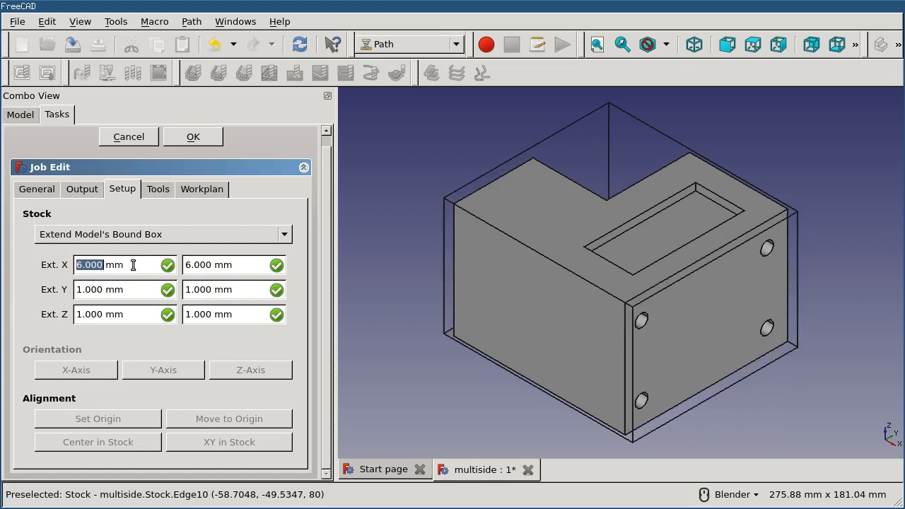
scroll(255, 266, up, 15)
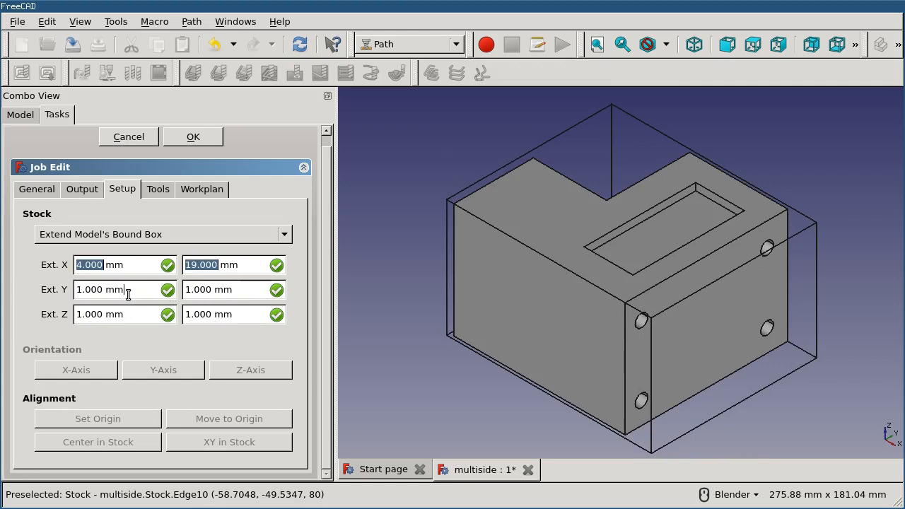
scroll(125, 289, up, 7)
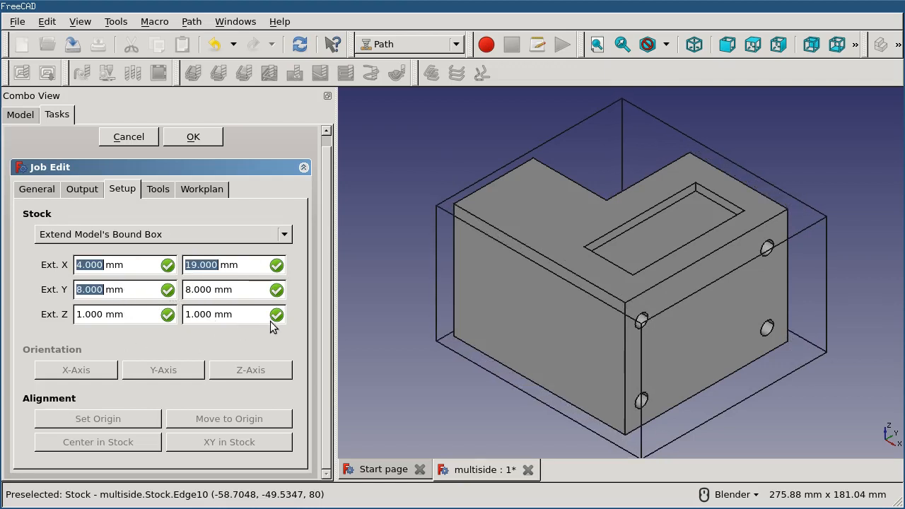
- Set the stock's X and Y extensions back to 1 mm on every side
scroll(136, 264, down, 3)
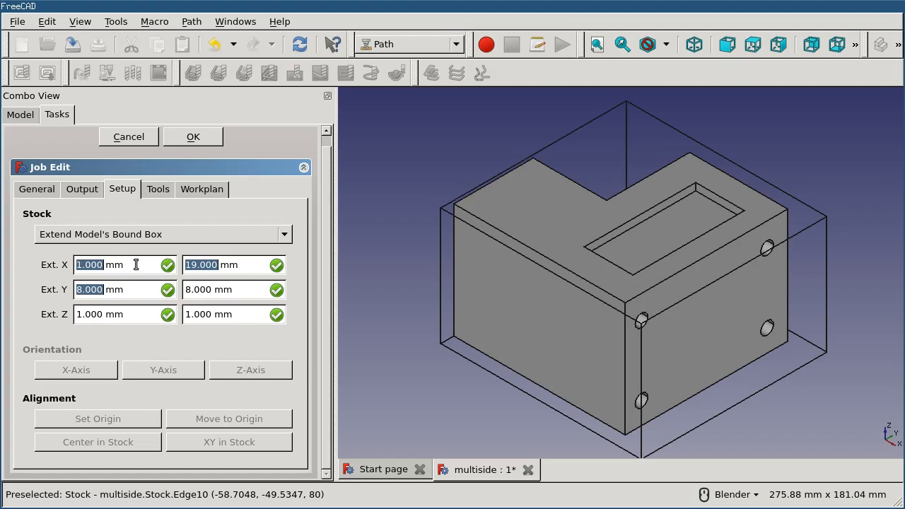
scroll(220, 264, down, 4)
scroll(221, 264, down, 14)
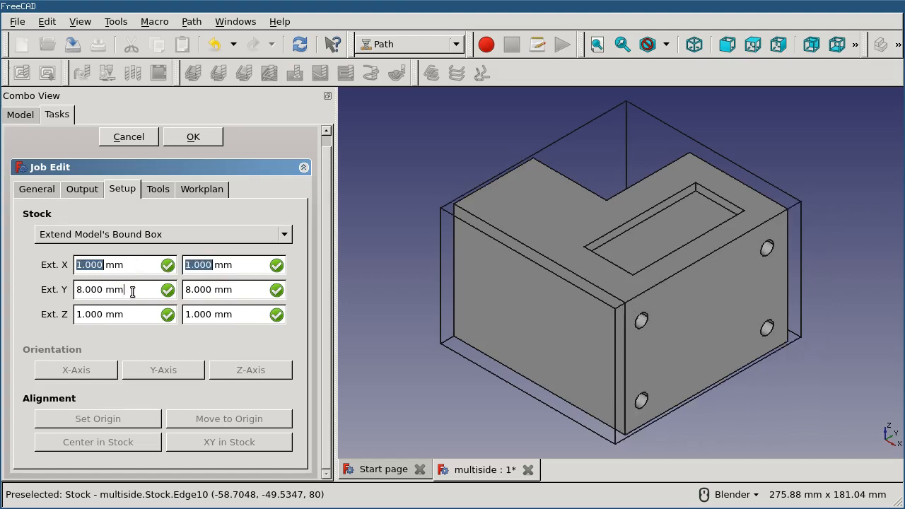
scroll(128, 292, down, 7)
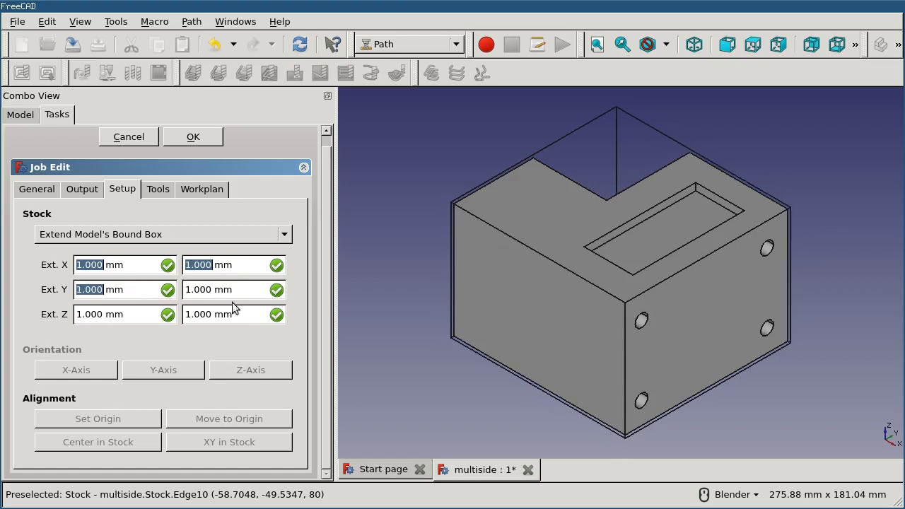
- Set the stock's extension above the model in Z to 10 mm and accept the job changes
scroll(227, 313, up, 8)
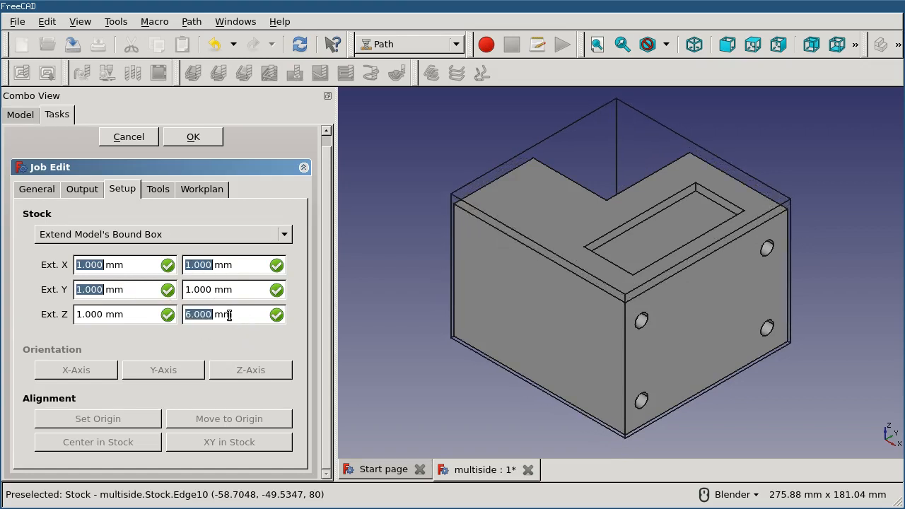
scroll(229, 315, up, 1)
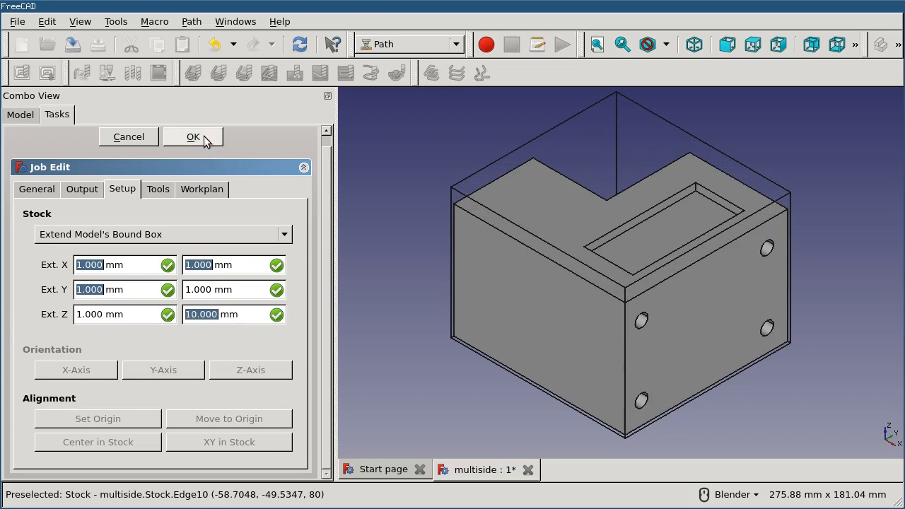
scroll(325, 201, up, 1)
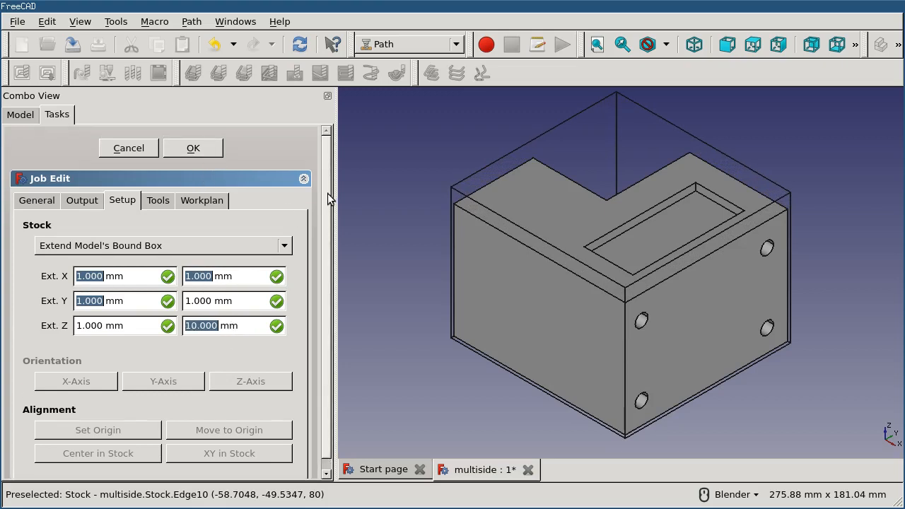
click(195, 149)
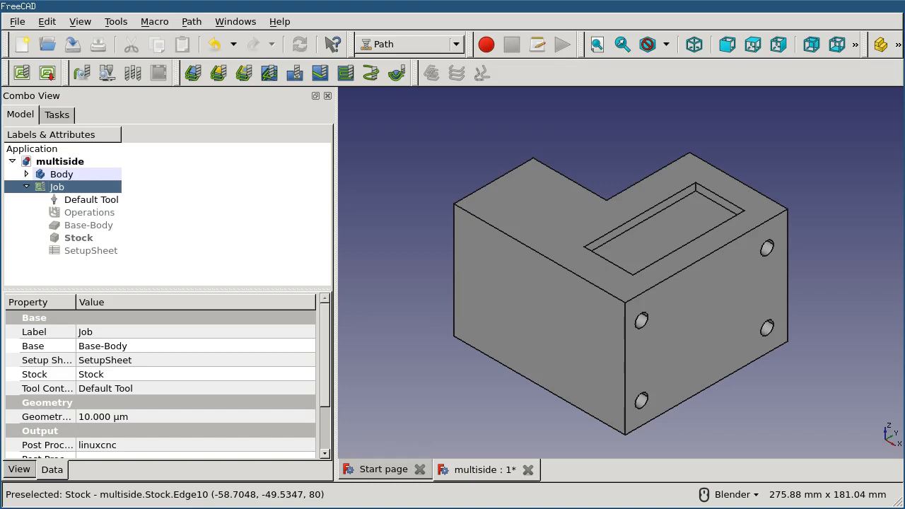
- Add a face milling operation to the job with its default settings
click(77, 238)
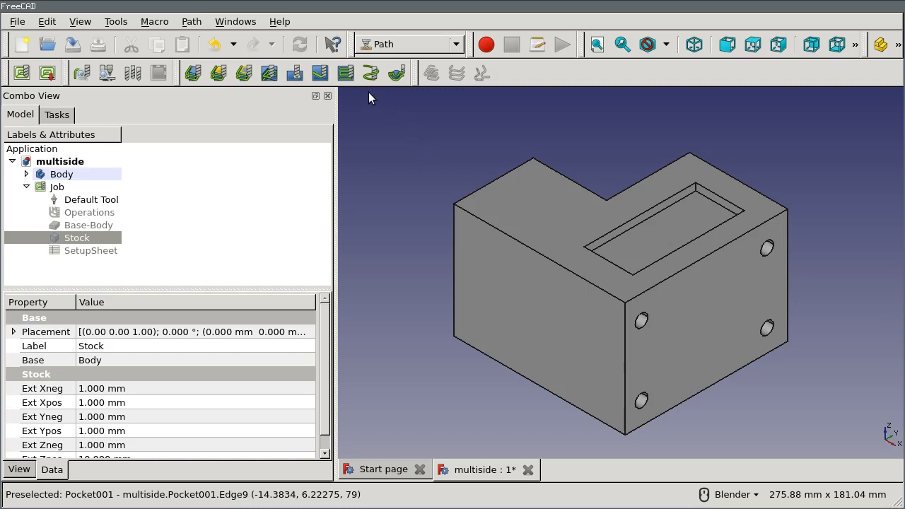
click(345, 73)
click(229, 154)
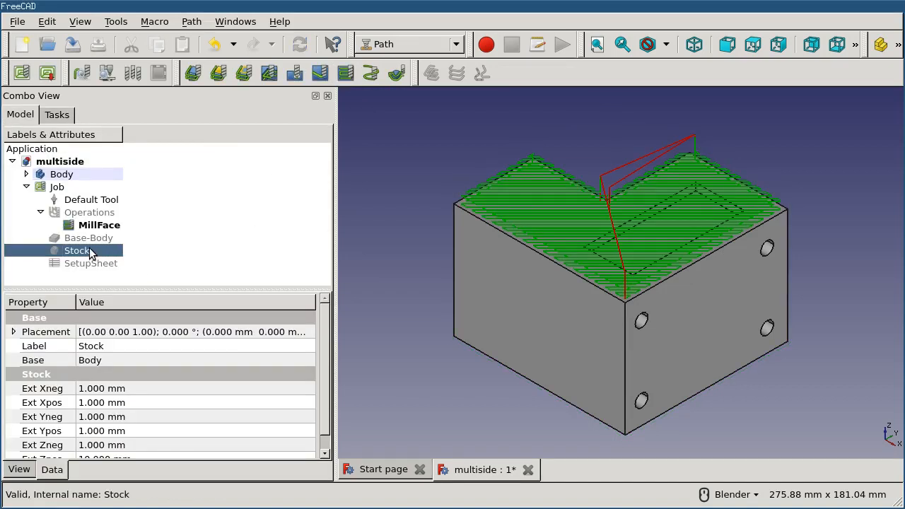
- Show the stock and examine the facing toolpath against the stock and part from the front
key(space)
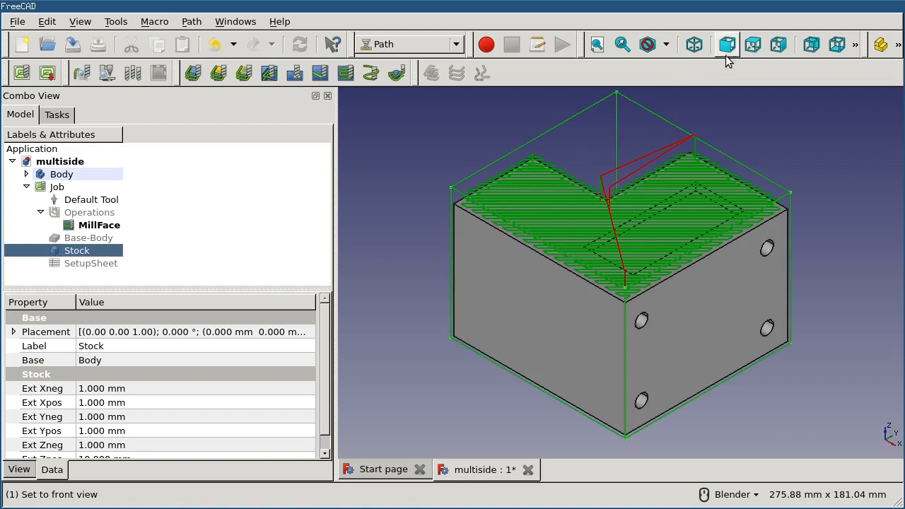
click(726, 47)
scroll(531, 159, up, 2)
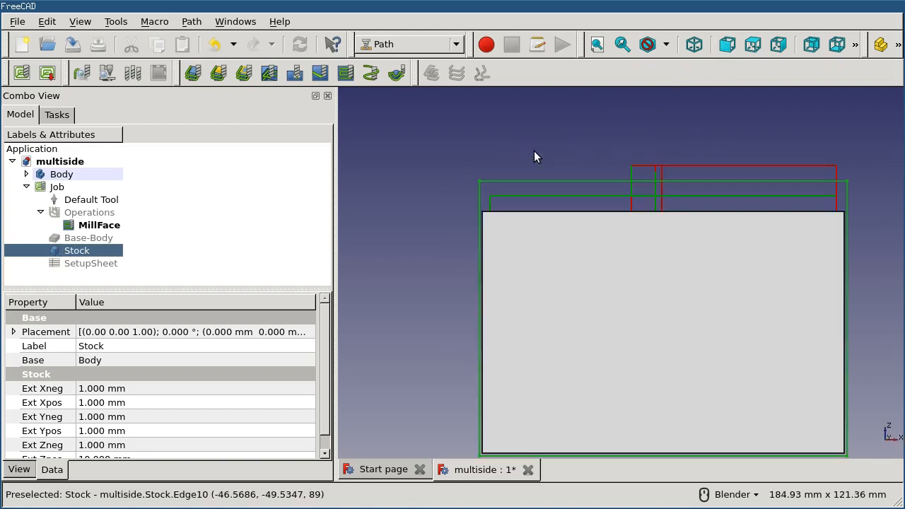
click(774, 150)
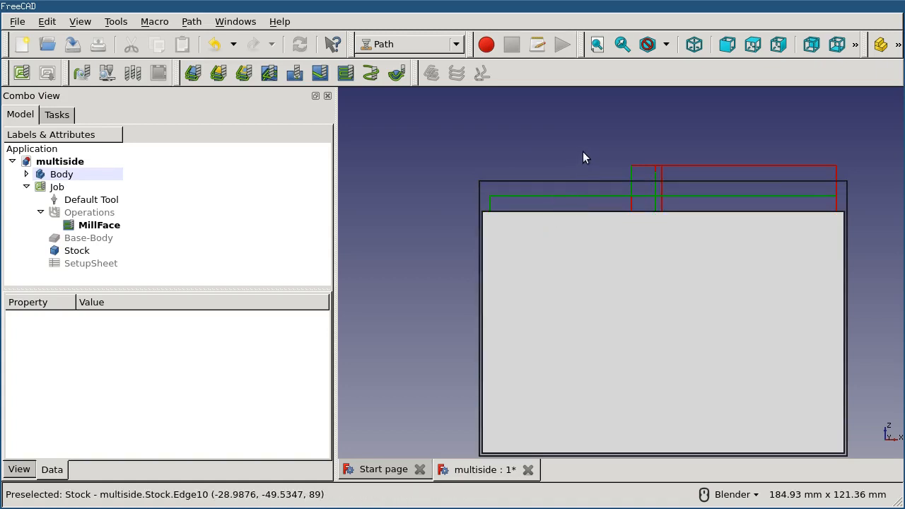
middle_drag(586, 156, 588, 154)
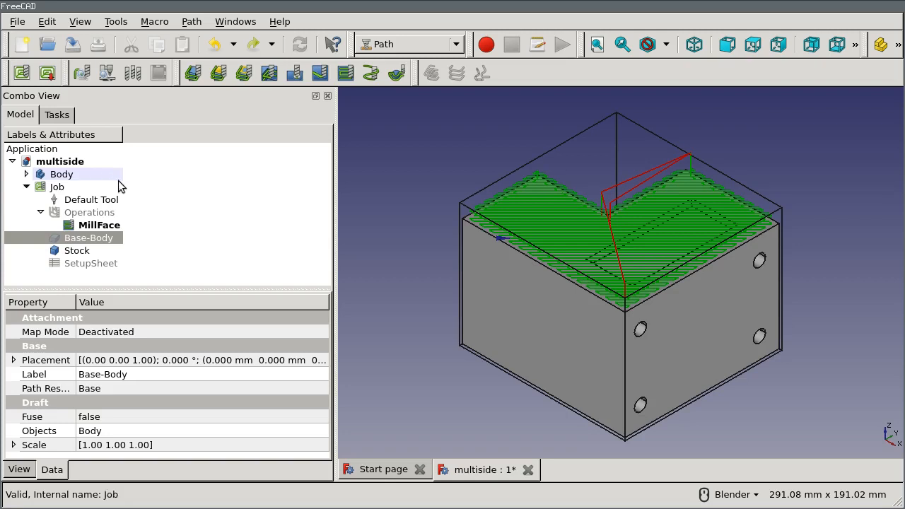
- Delete the MillFace operation from the job despite its dependency from Operations
click(99, 226)
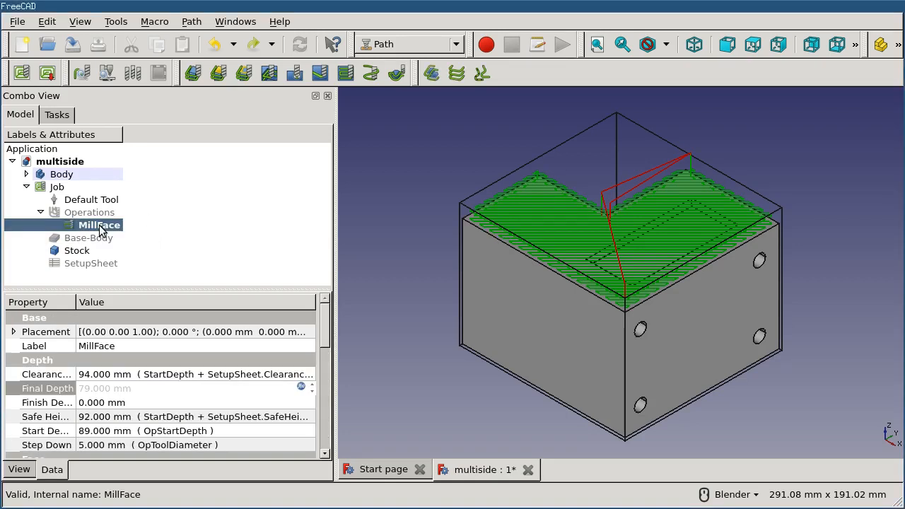
key(Delete)
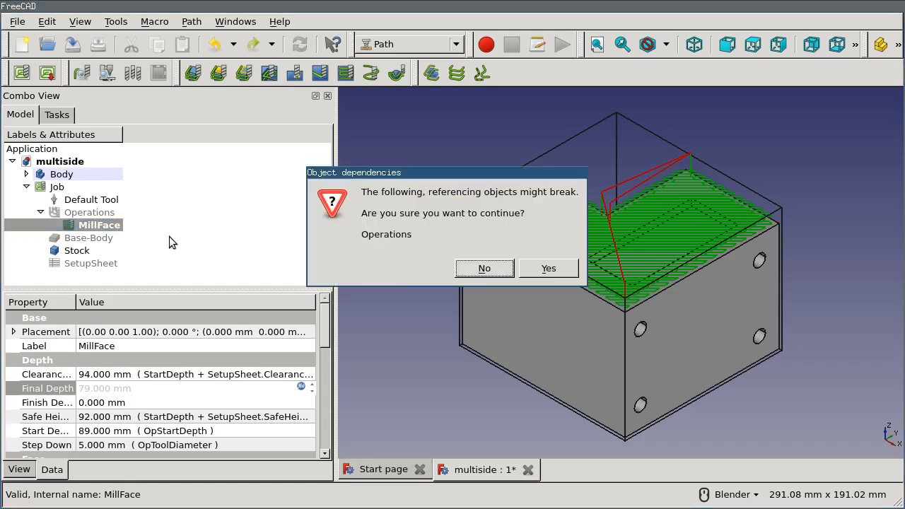
click(562, 268)
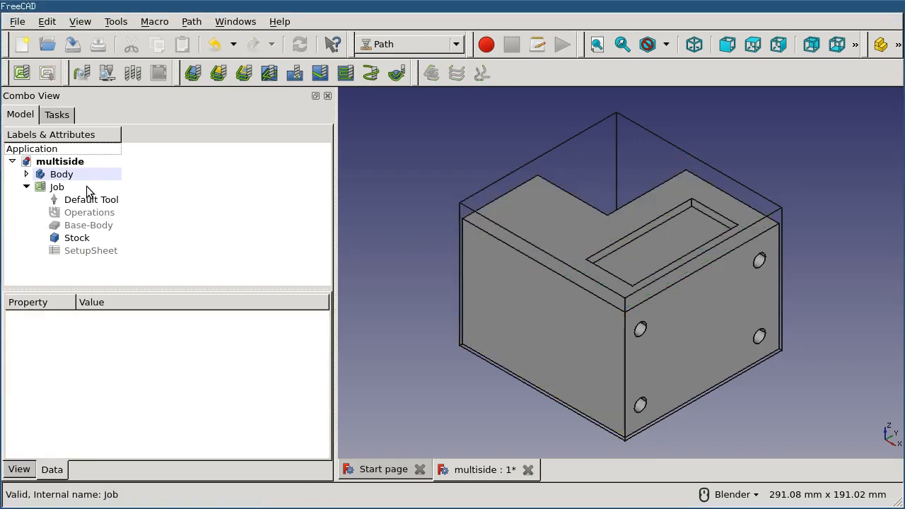
- Set the job's origin to the stock's upper corner at minimum X and minimum Y, and accept the job changes
double_click(56, 186)
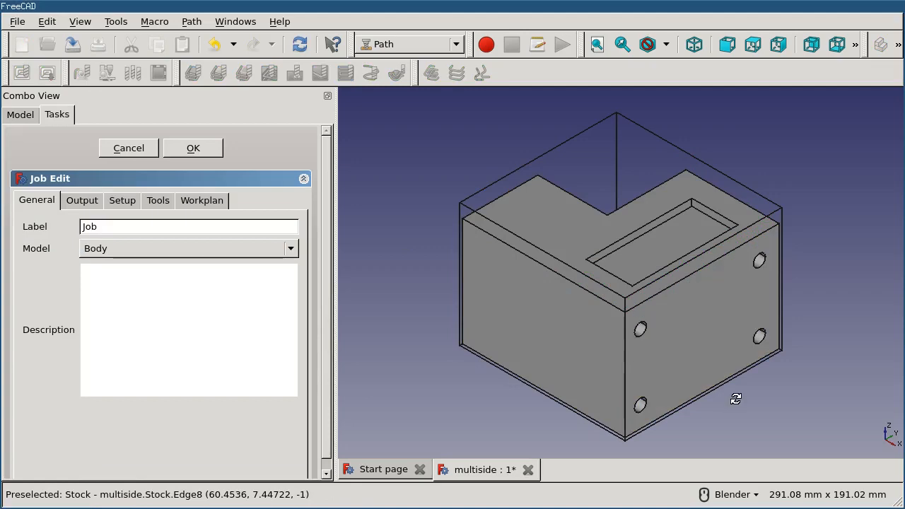
middle_drag(735, 398, 687, 341)
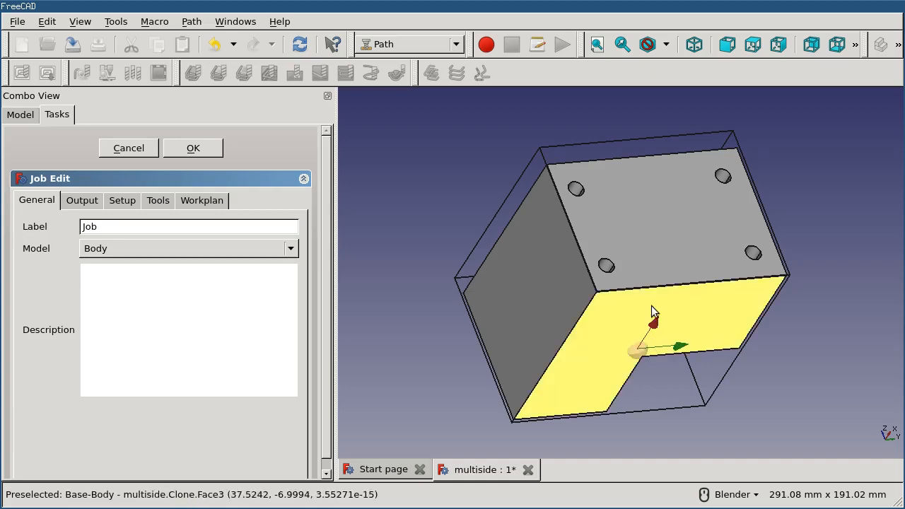
middle_drag(651, 336, 644, 153)
click(694, 44)
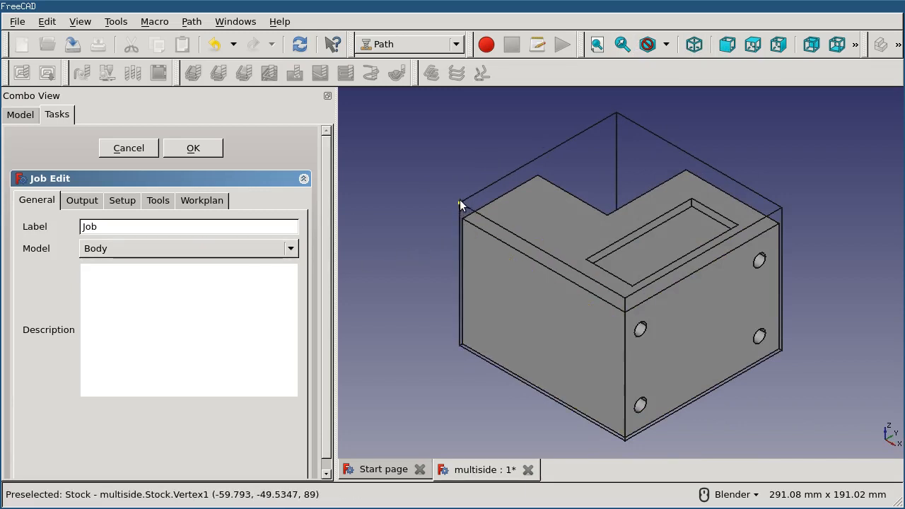
click(121, 201)
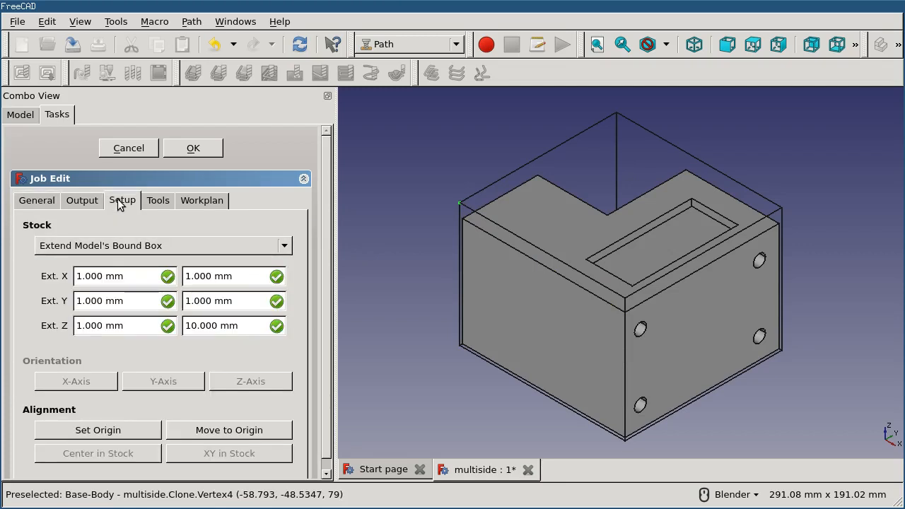
click(90, 433)
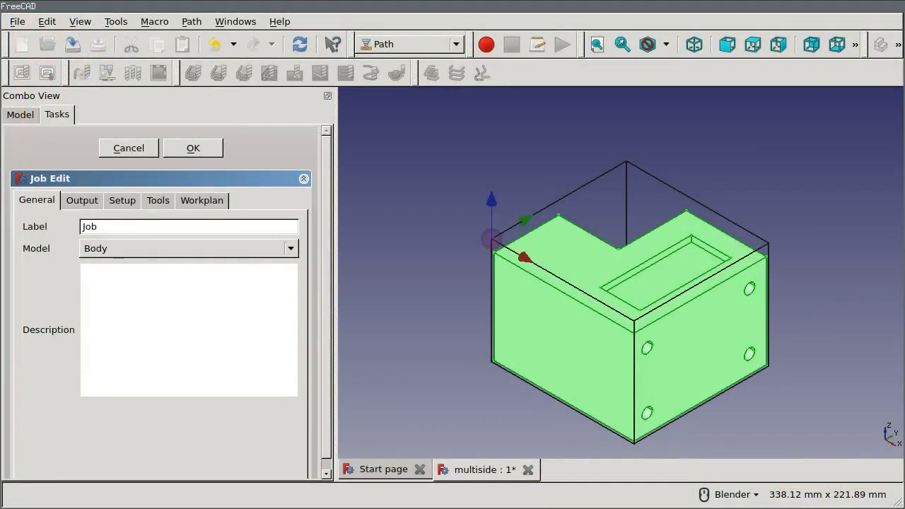
click(193, 148)
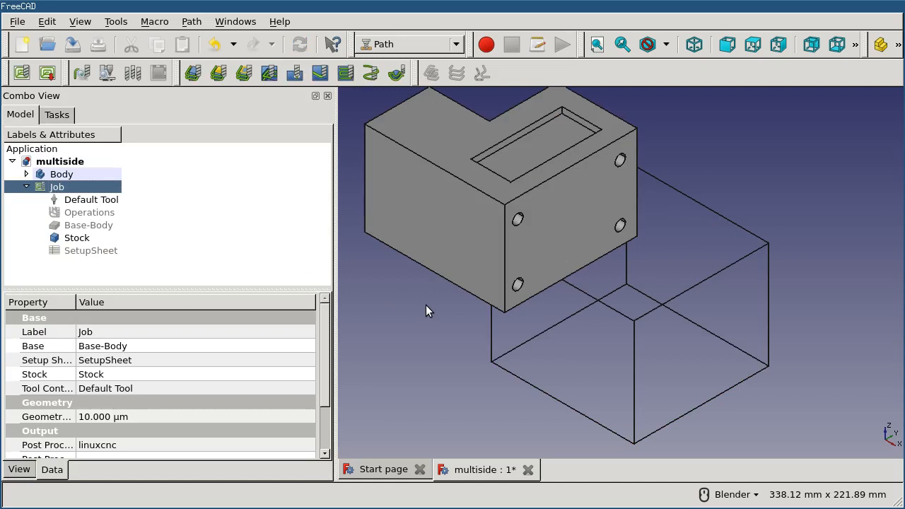
- Compare the job's model position with the original Body by reopening the job and temporarily showing Base-Body
double_click(68, 187)
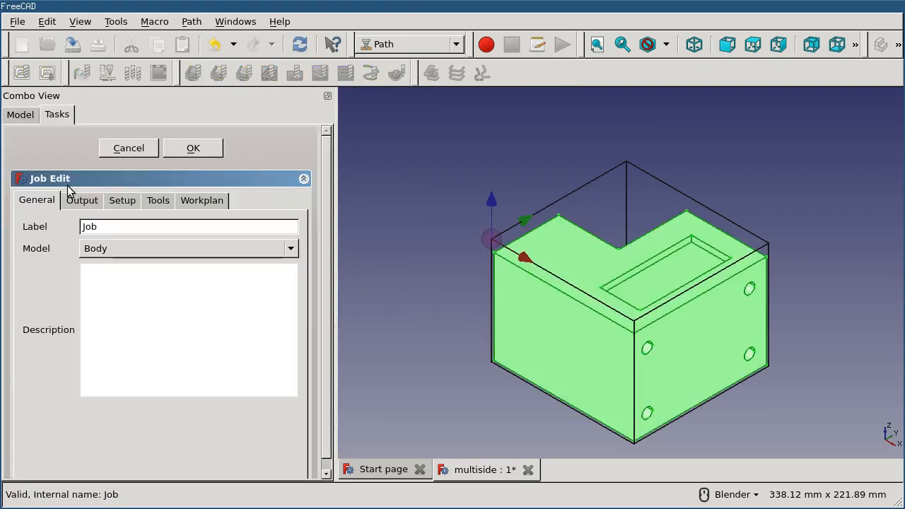
click(207, 148)
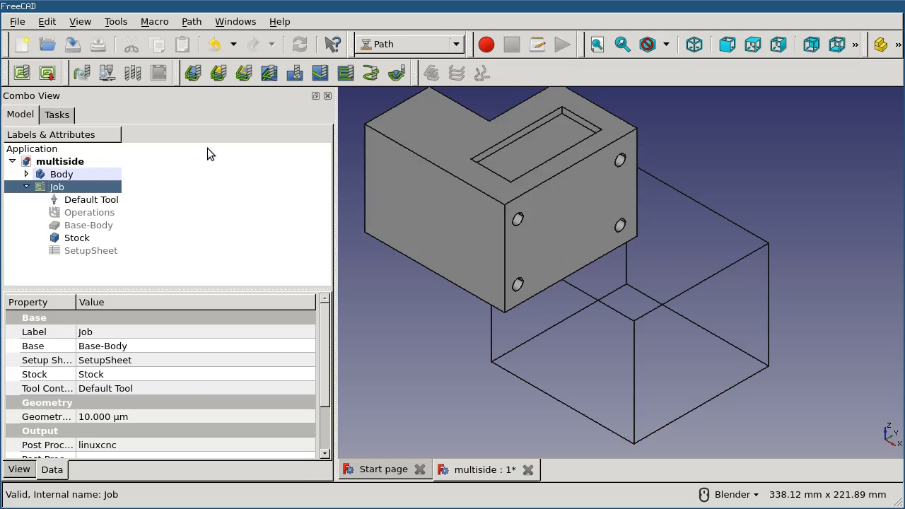
click(110, 227)
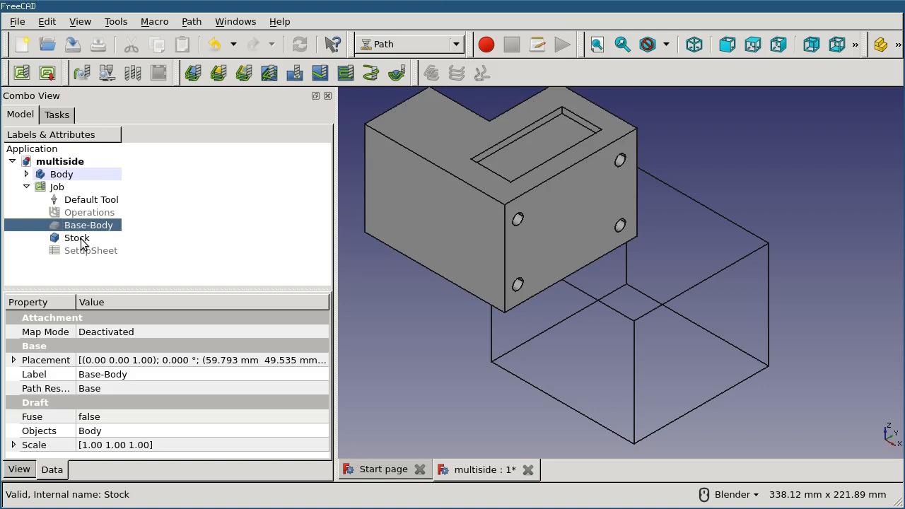
key(space)
click(487, 401)
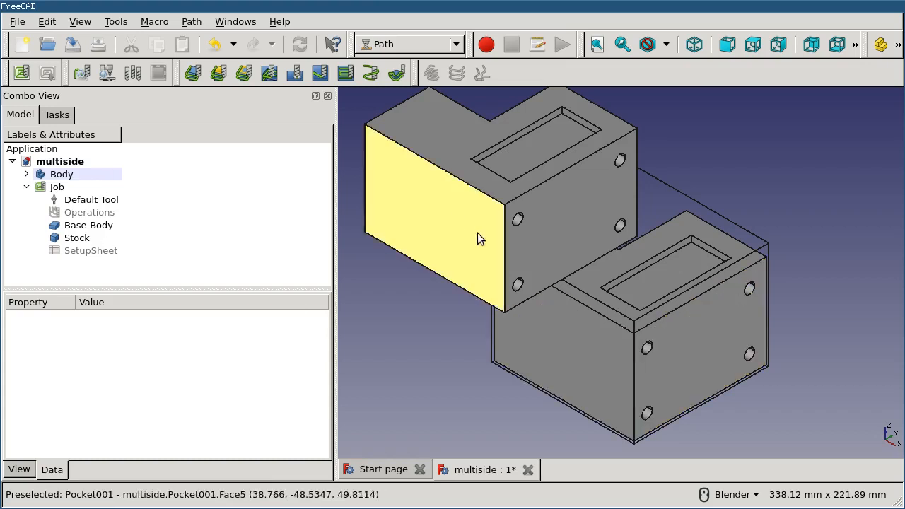
click(99, 228)
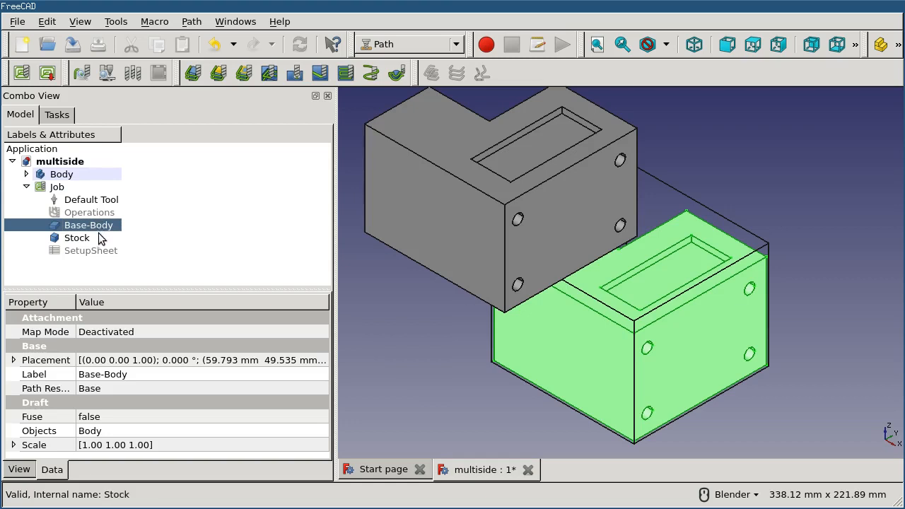
key(space)
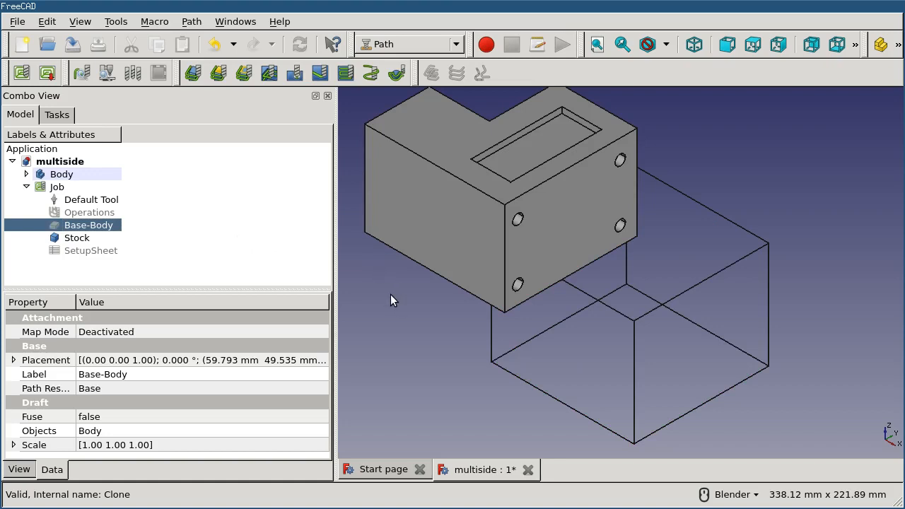
- Check which of Body and Base-Body is visible in the model tree while the job is being edited
double_click(90, 187)
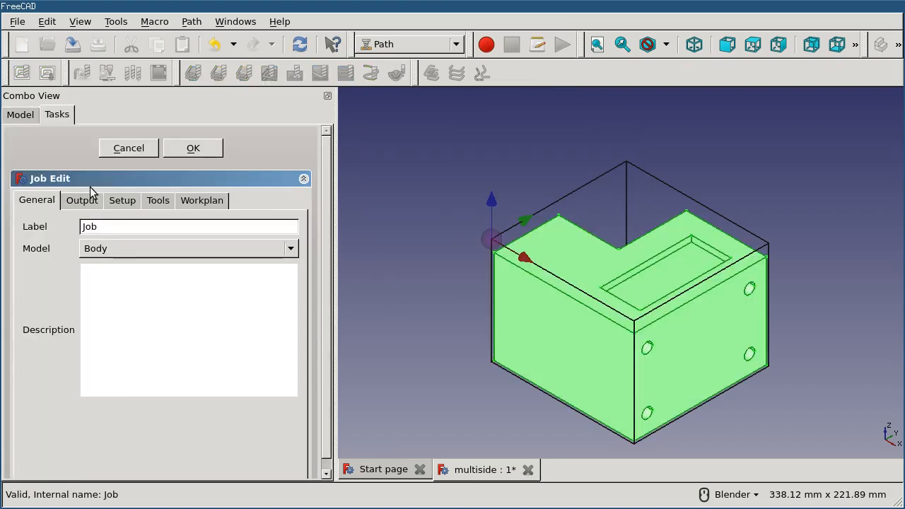
click(25, 117)
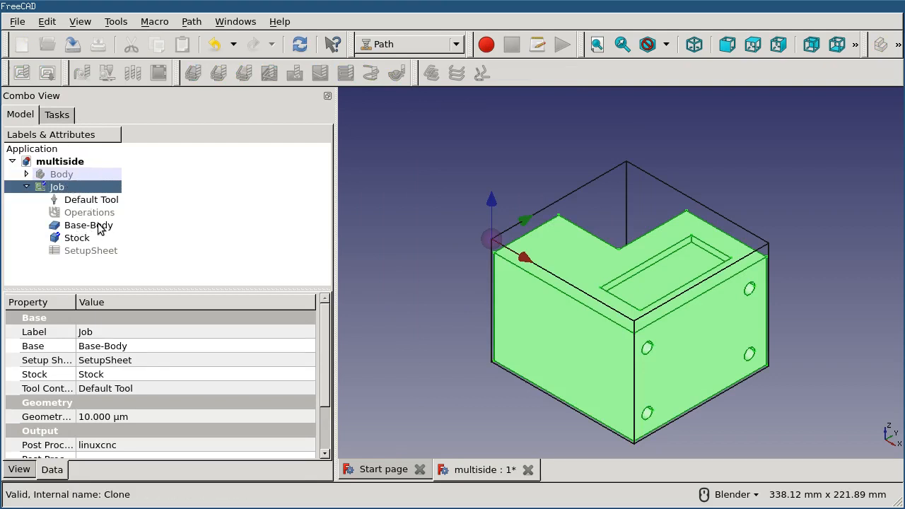
click(60, 116)
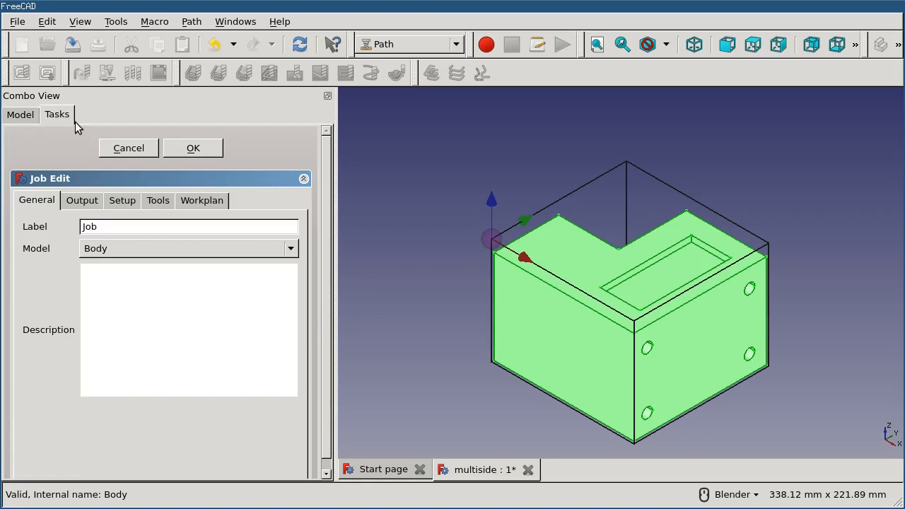
click(193, 149)
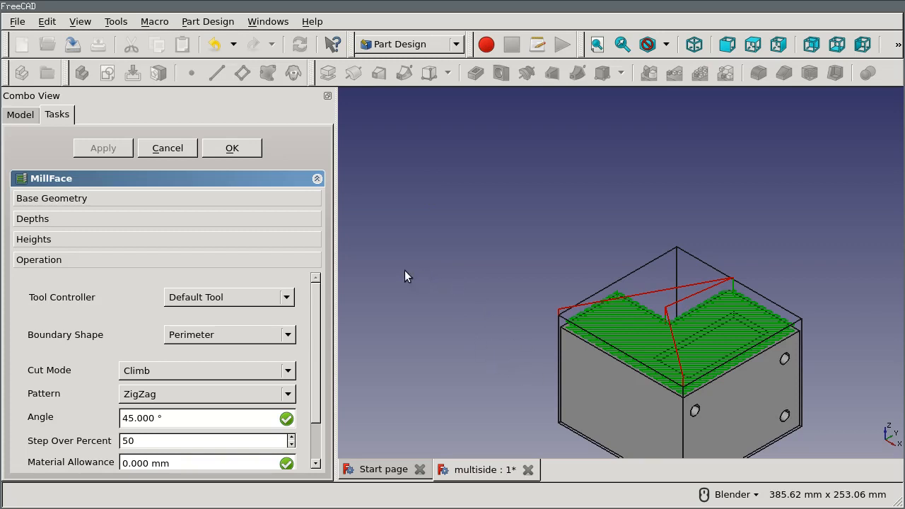
- Accept a face milling operation using the Perimeter boundary, ZigZag pattern, 45° angle and 50 percent step over
click(233, 149)
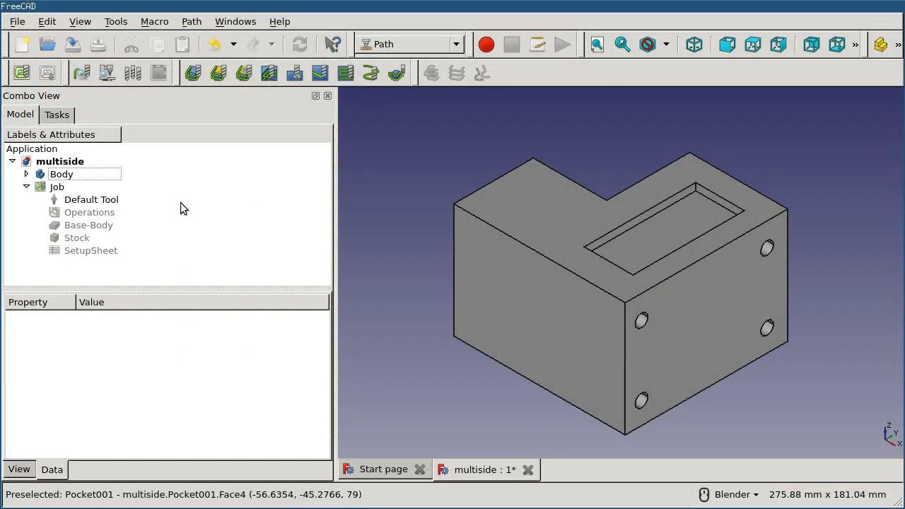
- Review Base-Body's properties and create a second Path job with Body as the base model and no template
click(95, 224)
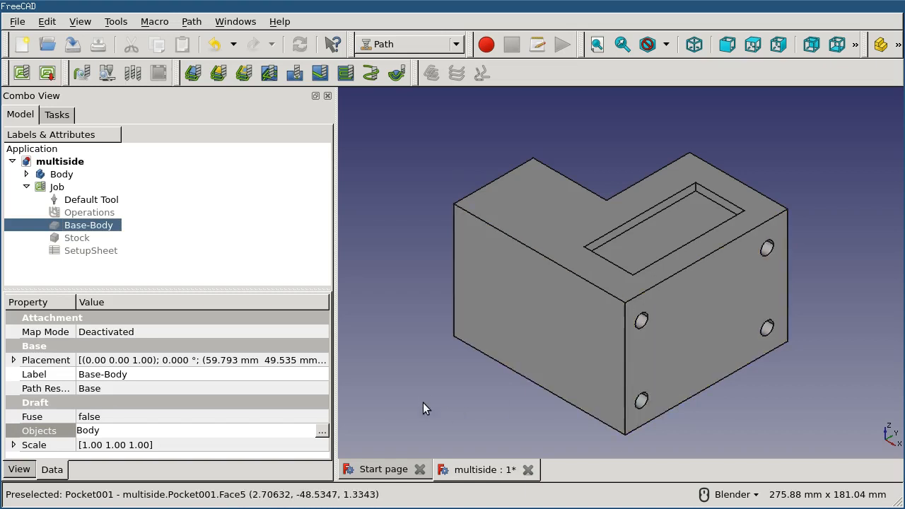
click(419, 379)
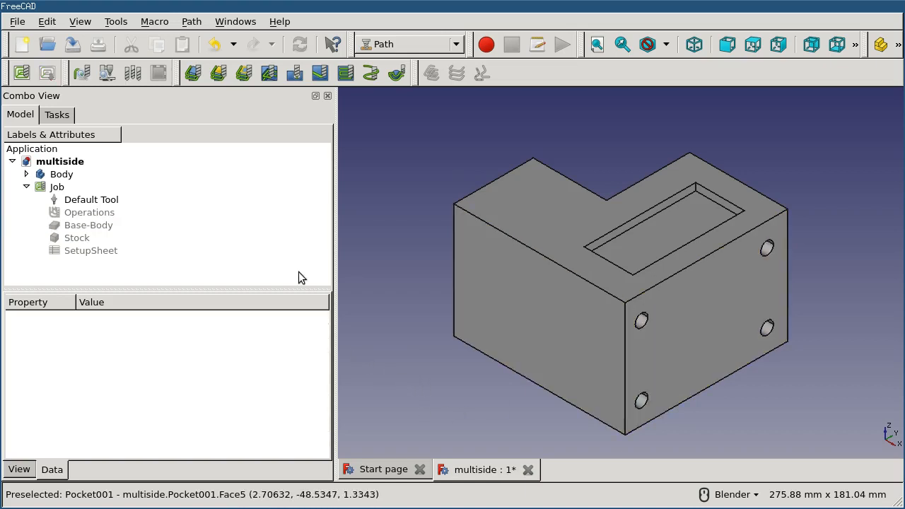
click(73, 175)
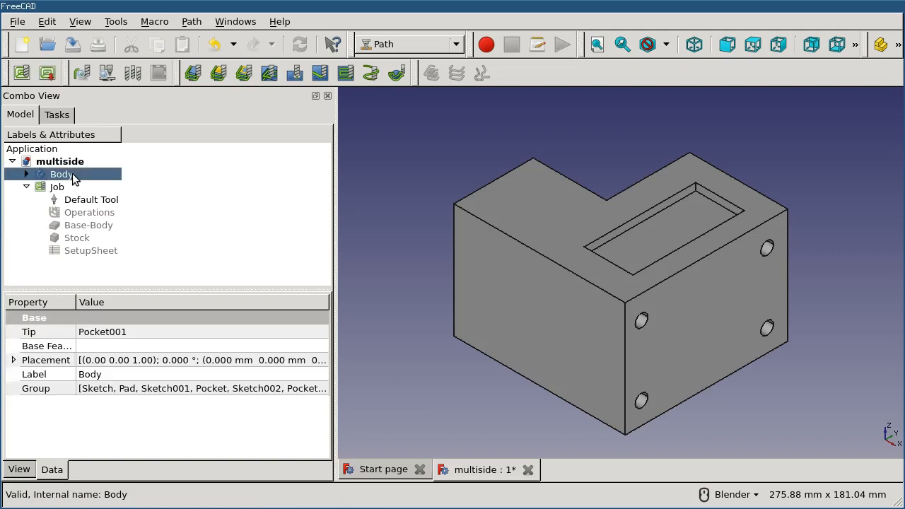
click(22, 73)
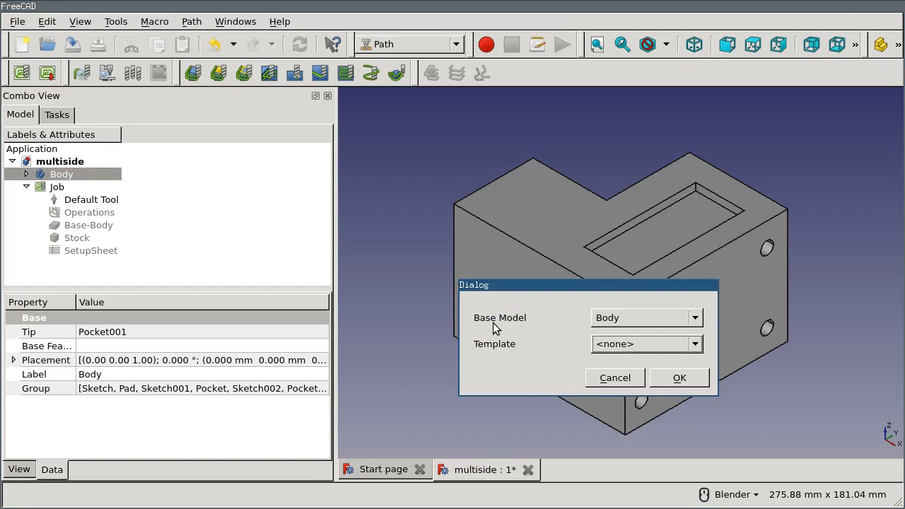
click(621, 317)
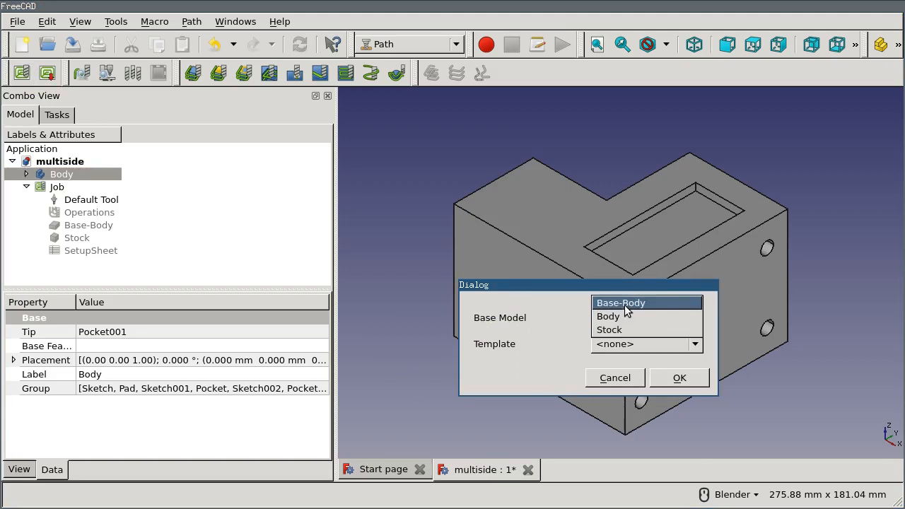
click(606, 316)
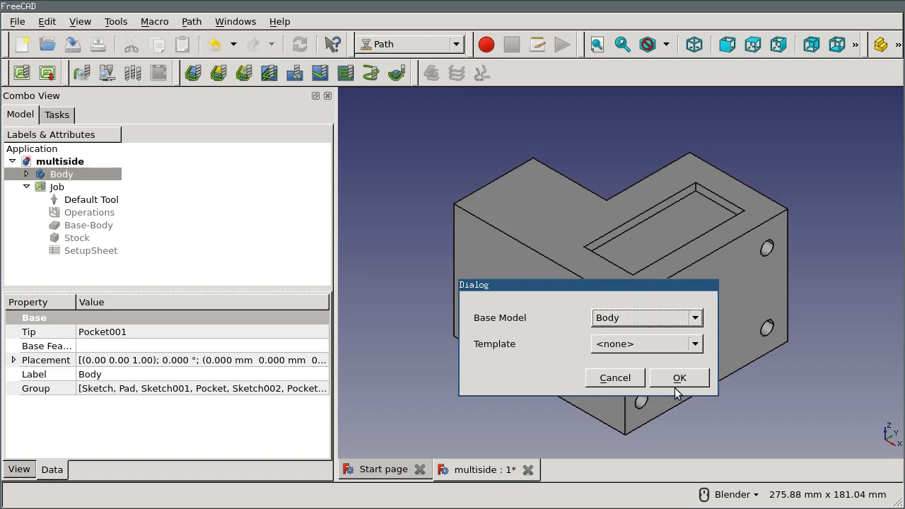
click(680, 379)
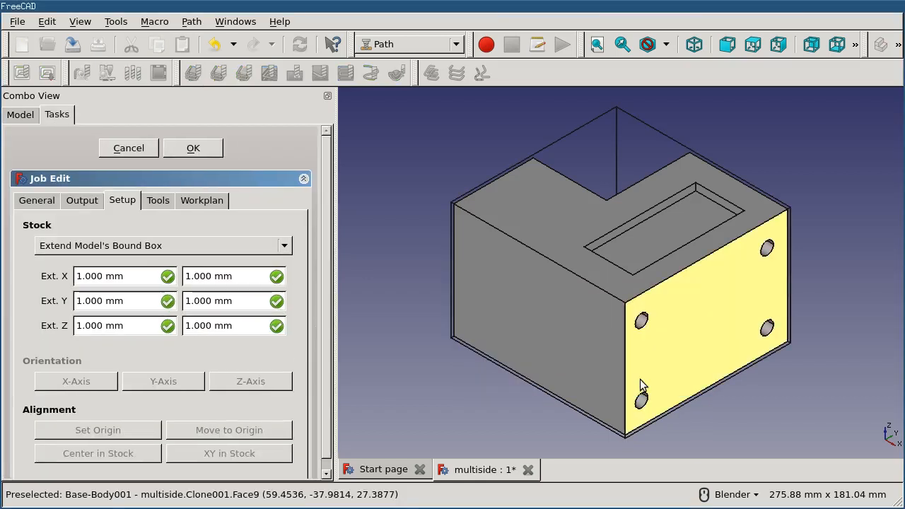
- Orient the new job's model so that the upper edge of the corner notch lies along the Z axis
click(573, 183)
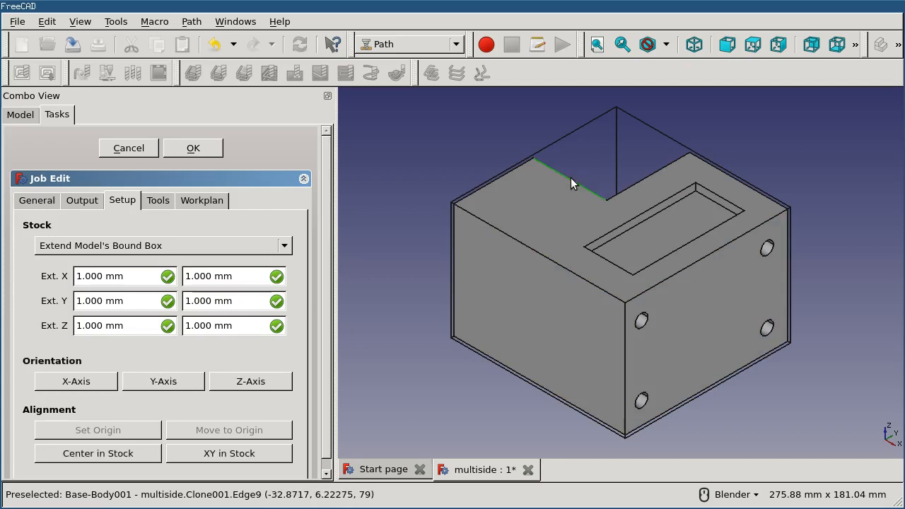
click(251, 382)
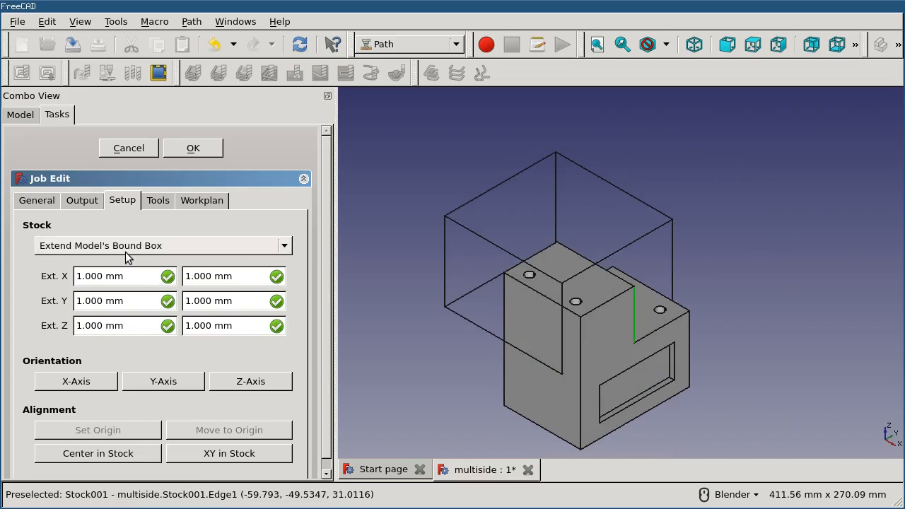
- Refit the stock to the rotated model by switching it to Create Box and back to Extend Model's Bound Box, and accept the job
click(150, 245)
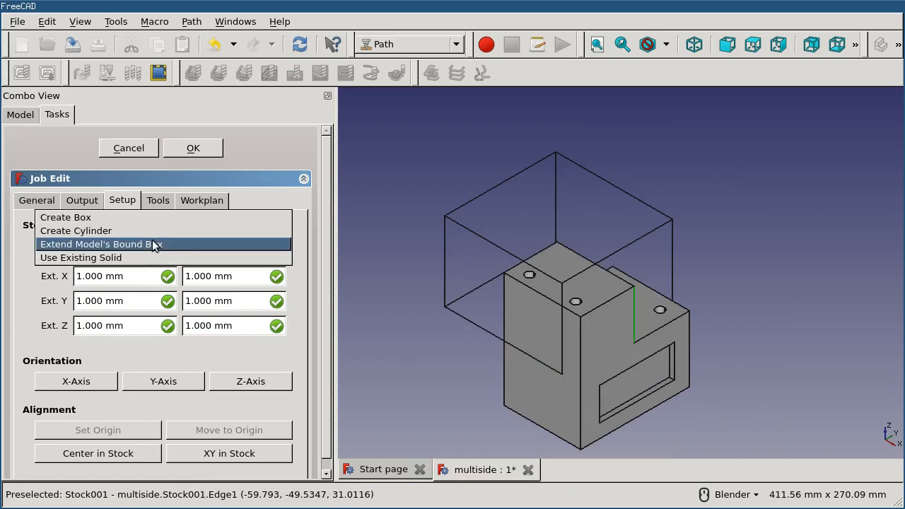
click(146, 221)
click(149, 251)
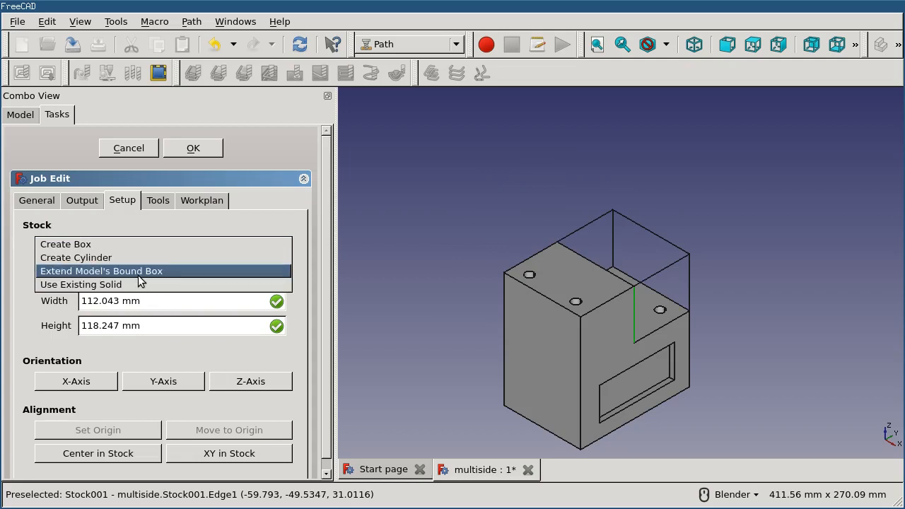
click(139, 272)
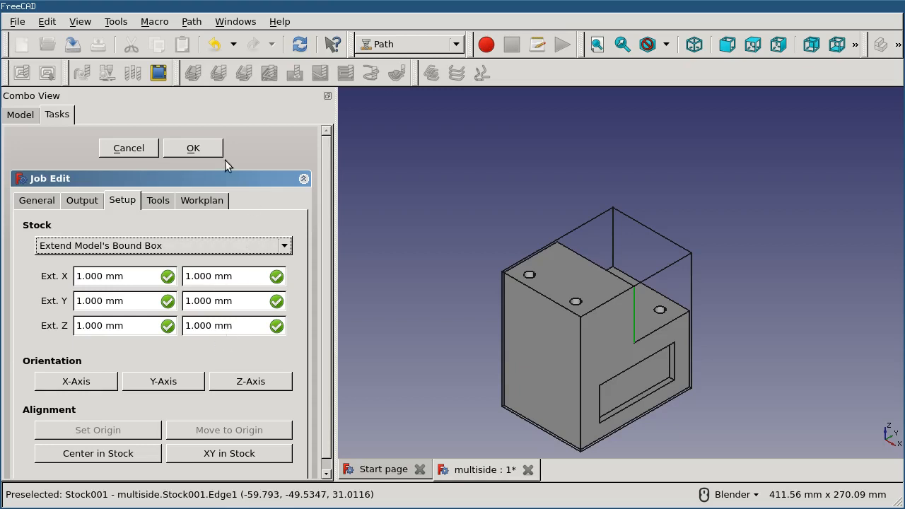
click(198, 149)
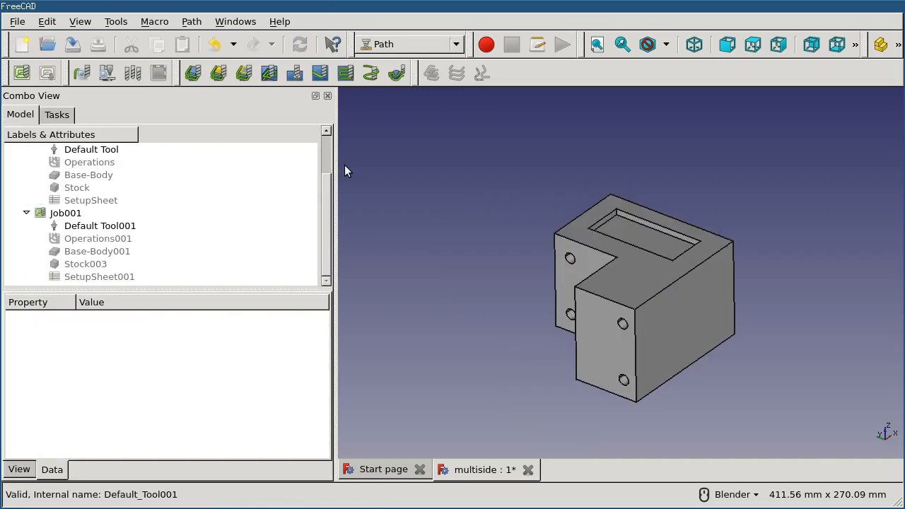
- Add a Drilling operation to Job001, reset its base geometry to the automatically detected holes of Base-Body001, and accept it
click(296, 74)
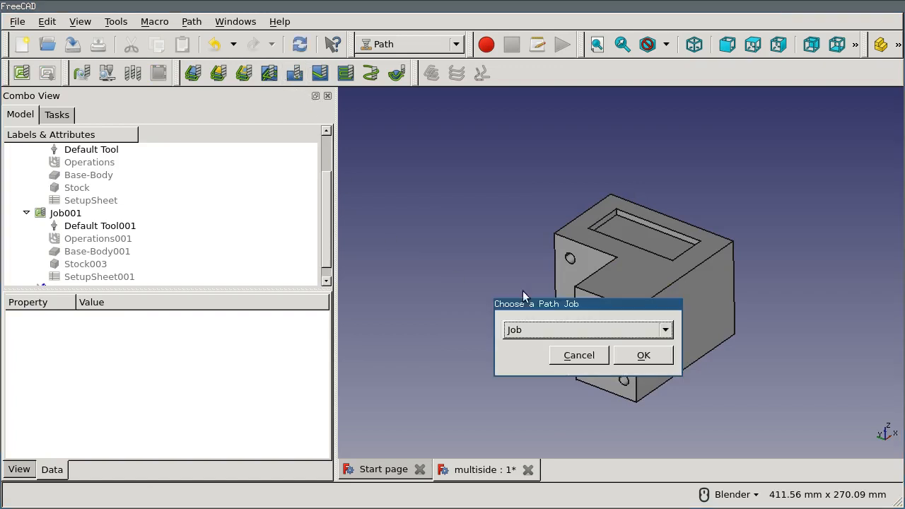
click(571, 329)
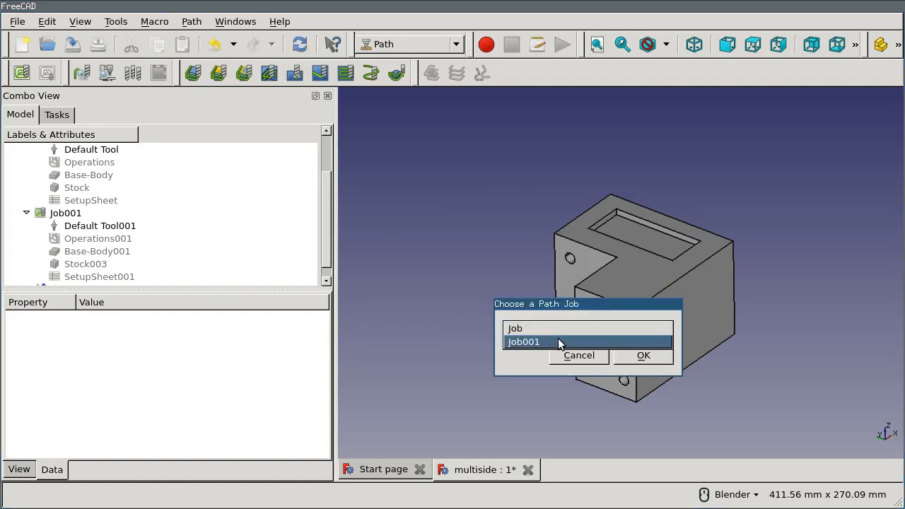
click(557, 341)
click(649, 356)
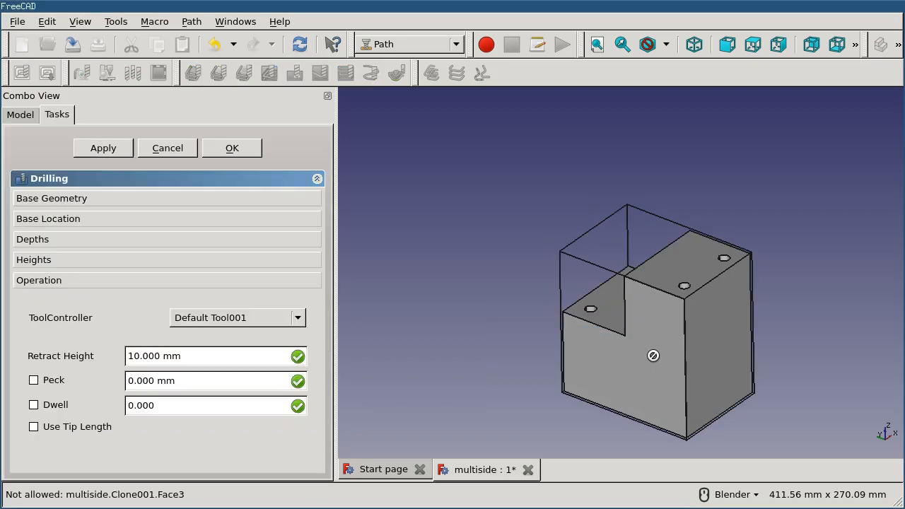
click(143, 198)
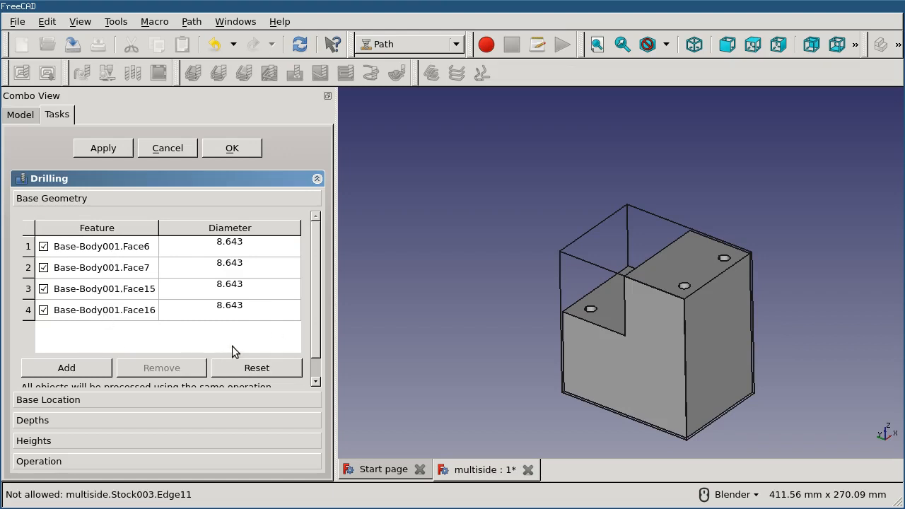
scroll(255, 344, down, 1)
click(257, 344)
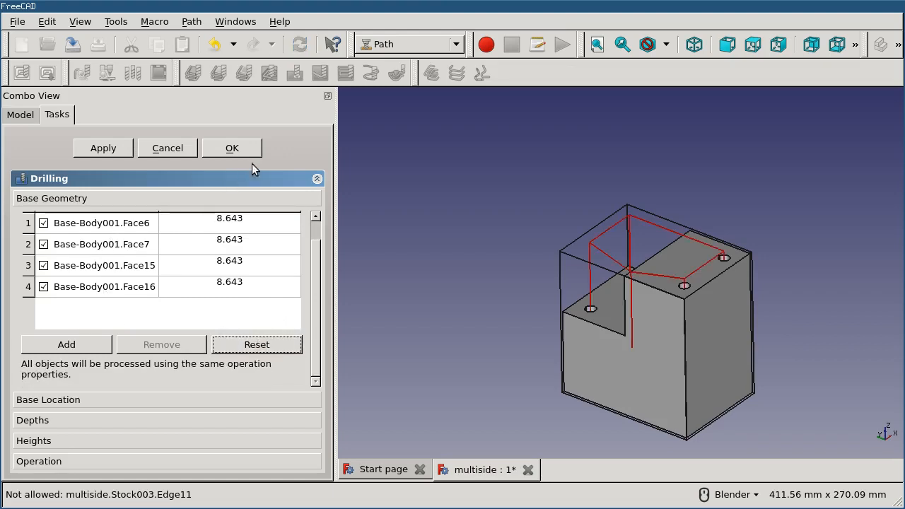
click(233, 149)
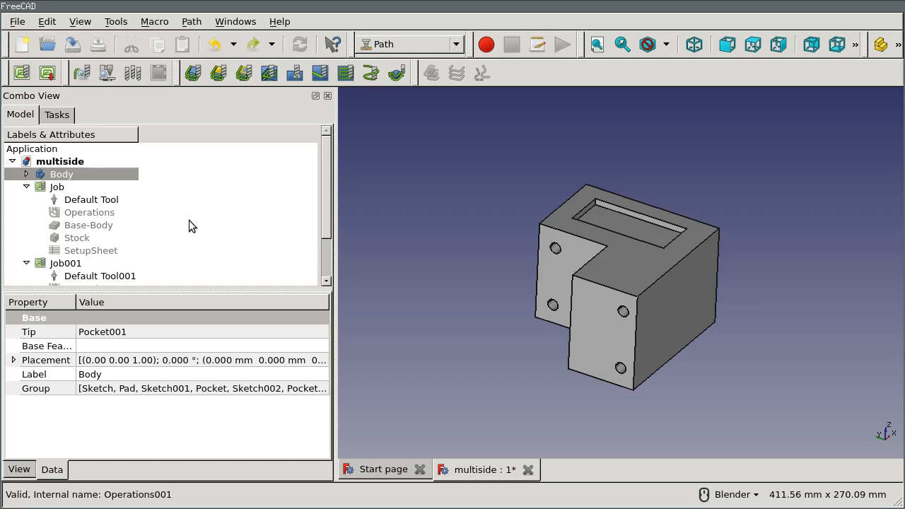
- Hide Body, and show Base-Body001 together with Stock003 from Job001
scroll(189, 220, down, 1)
scroll(189, 220, up, 1)
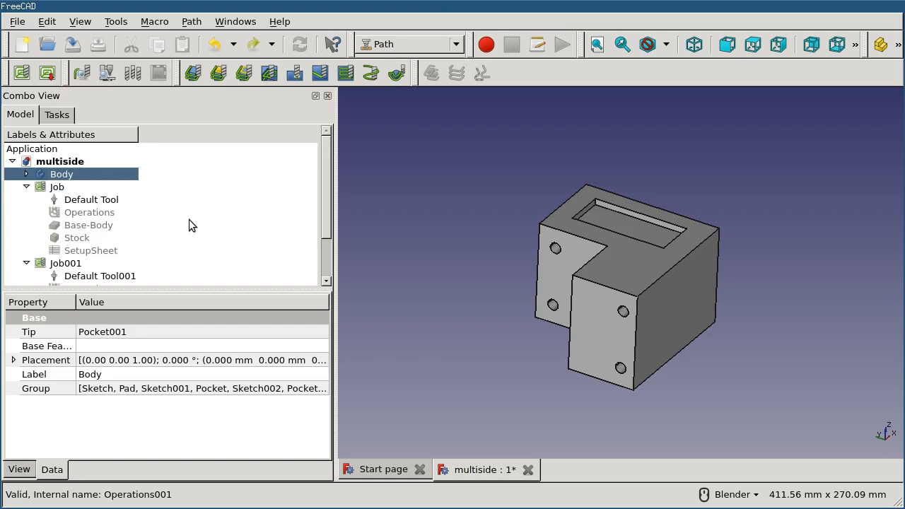
scroll(155, 213, down, 1)
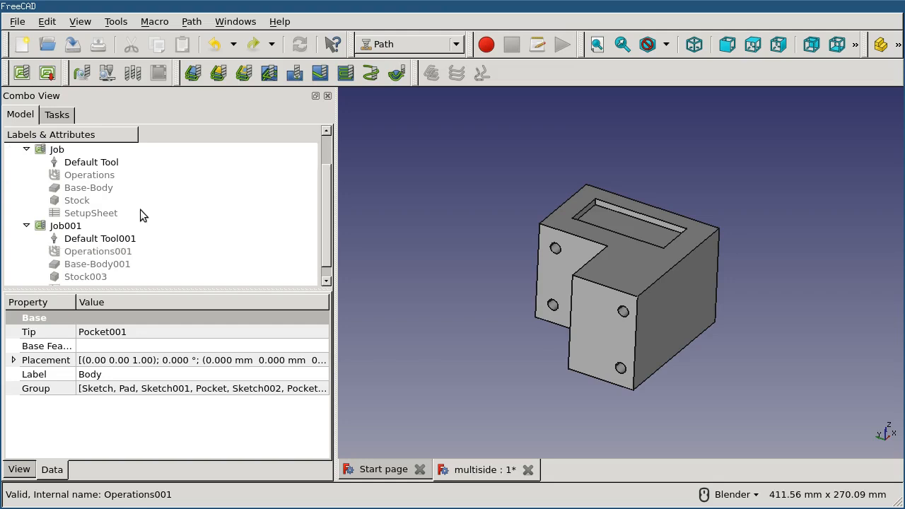
scroll(131, 206, up, 1)
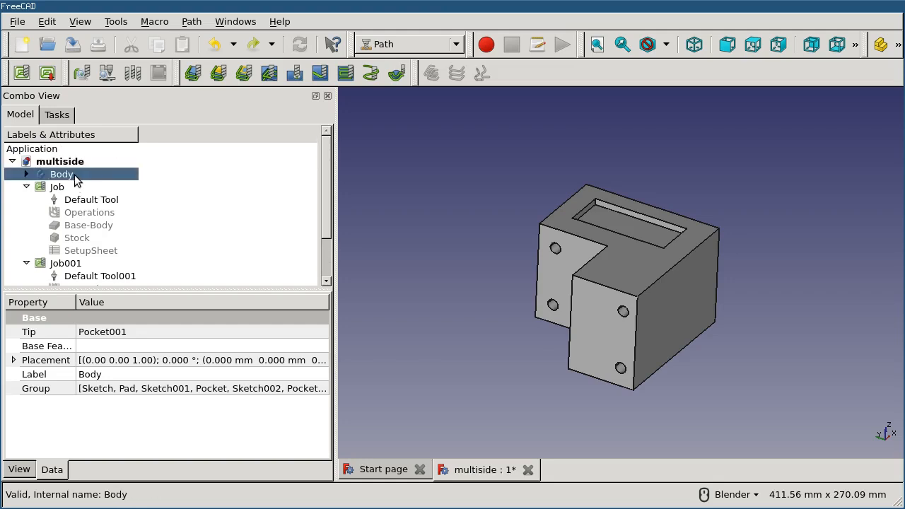
key(space)
scroll(134, 202, down, 1)
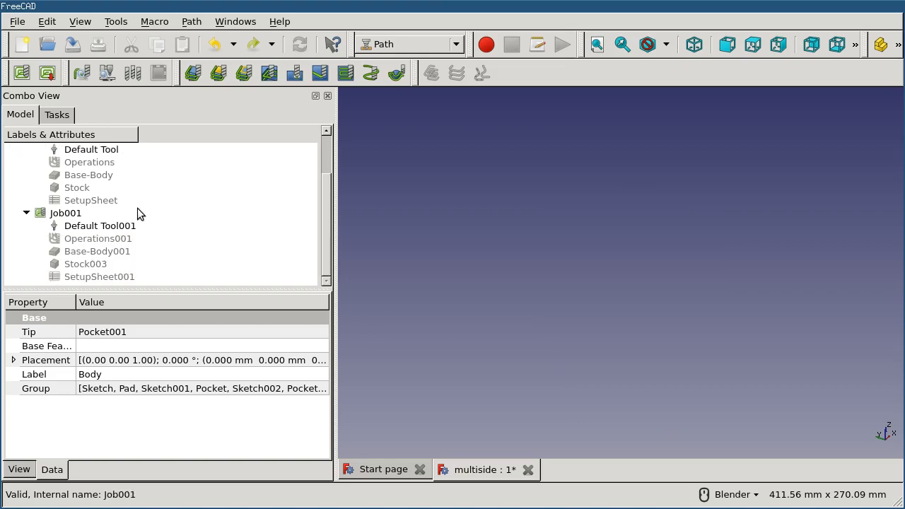
click(85, 251)
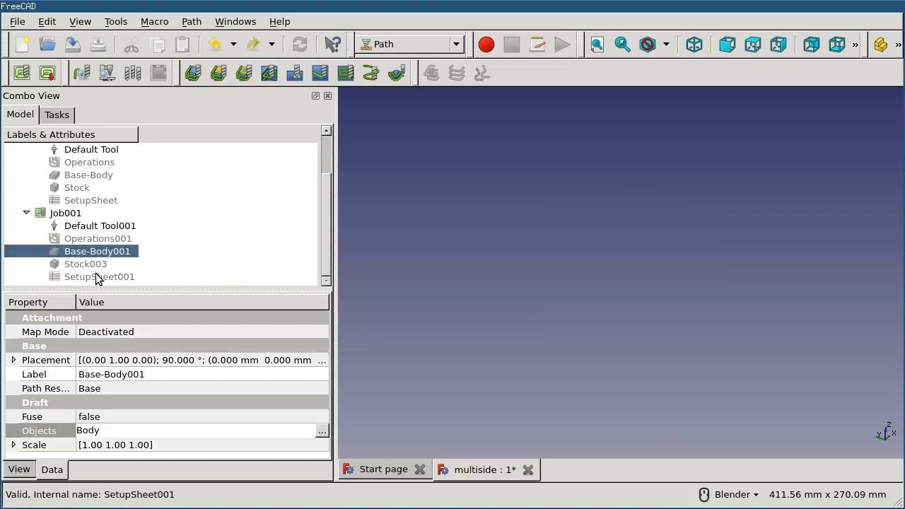
key(space)
click(83, 264)
key(space)
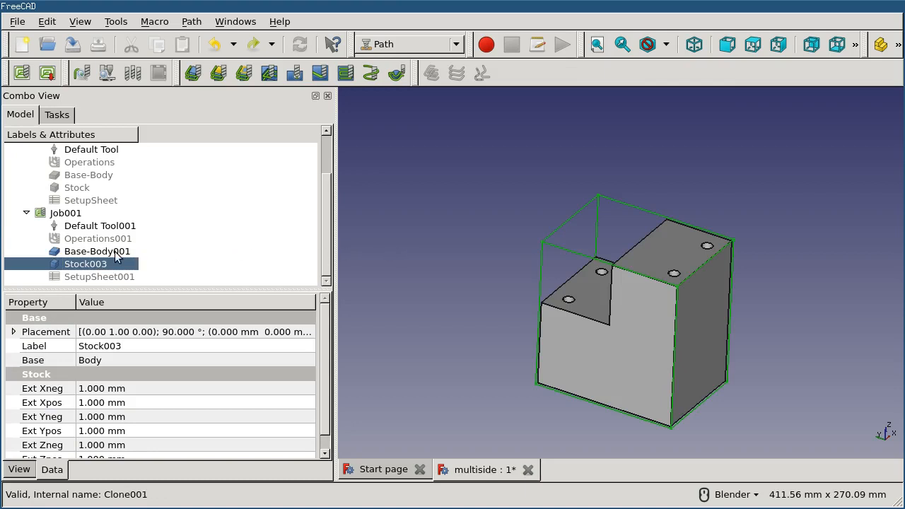
- Rotate Base-Body001 180° about the vertical axis, shift it back inside the stock box along both horizontal directions, and accept the transform
double_click(114, 253)
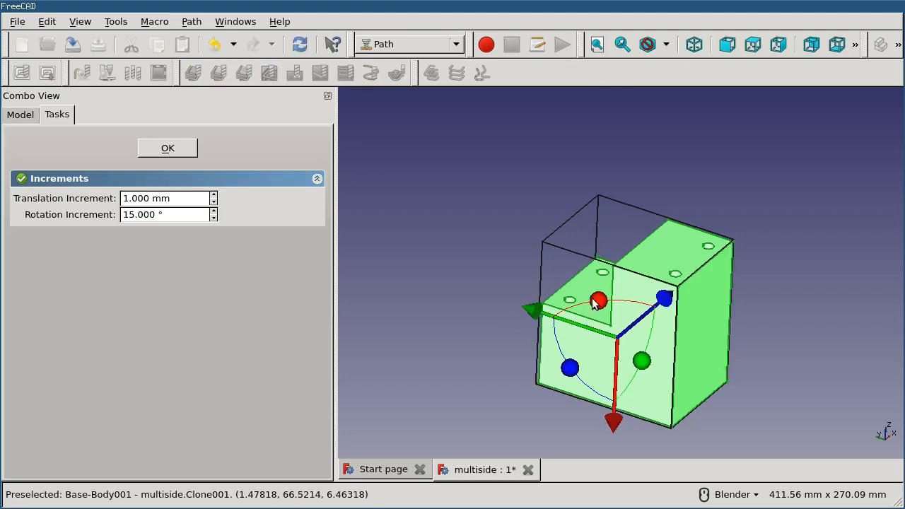
drag(598, 301, 615, 337)
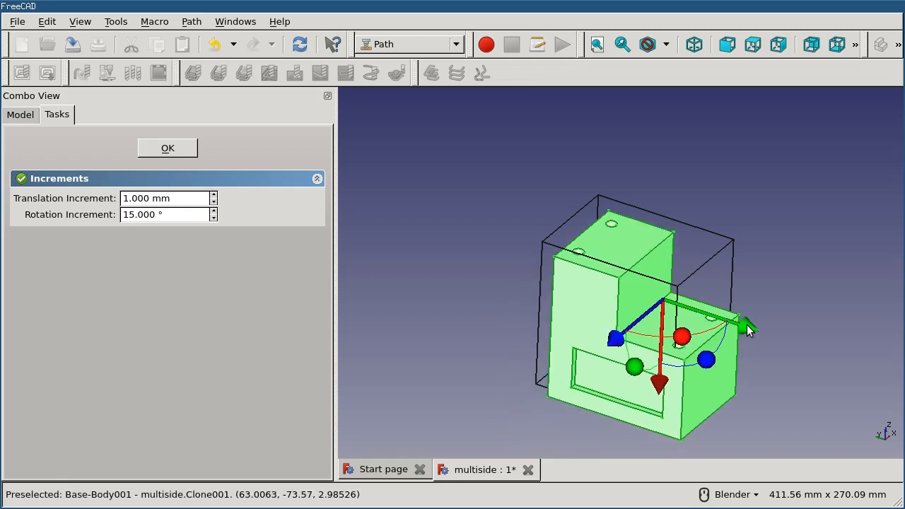
drag(742, 326, 732, 324)
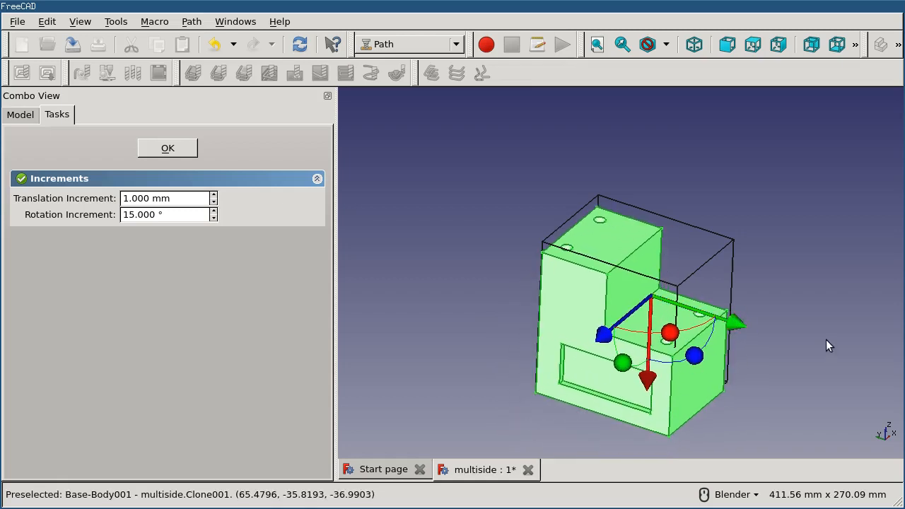
scroll(797, 341, down, 2)
middle_drag(797, 341, 715, 330)
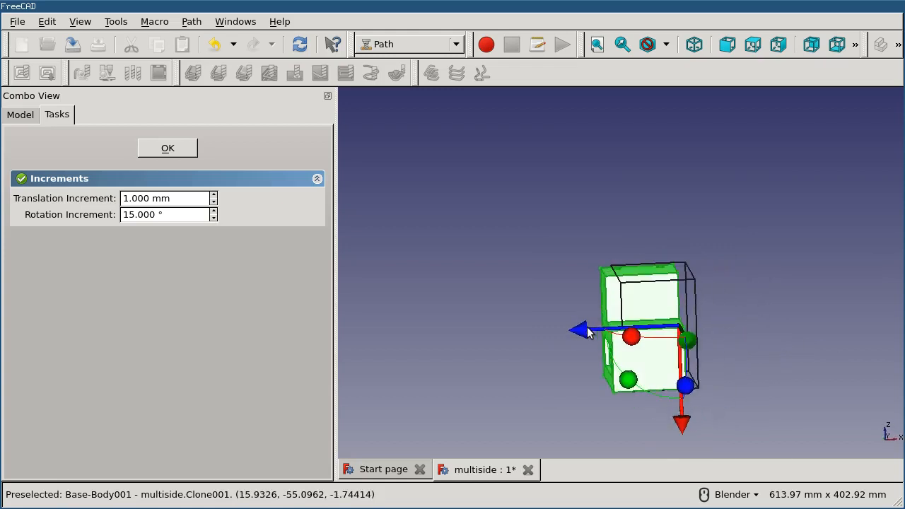
drag(587, 329, 595, 330)
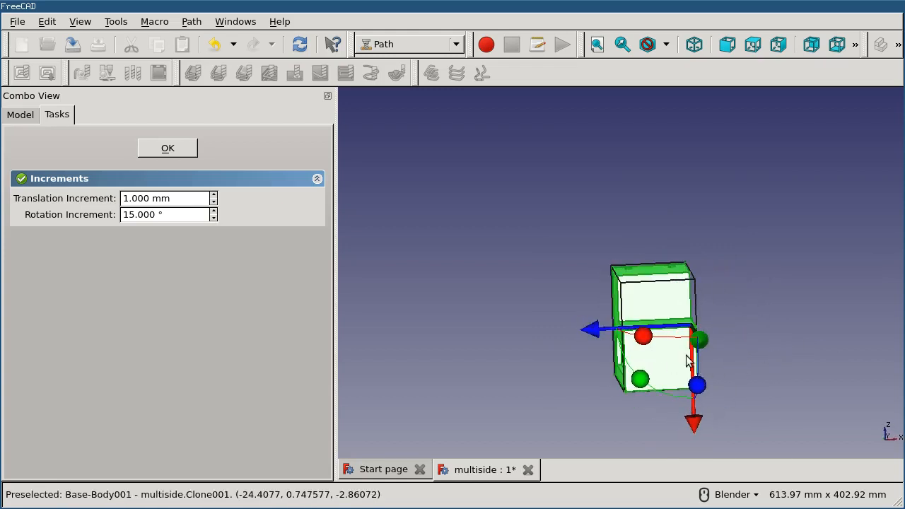
click(163, 148)
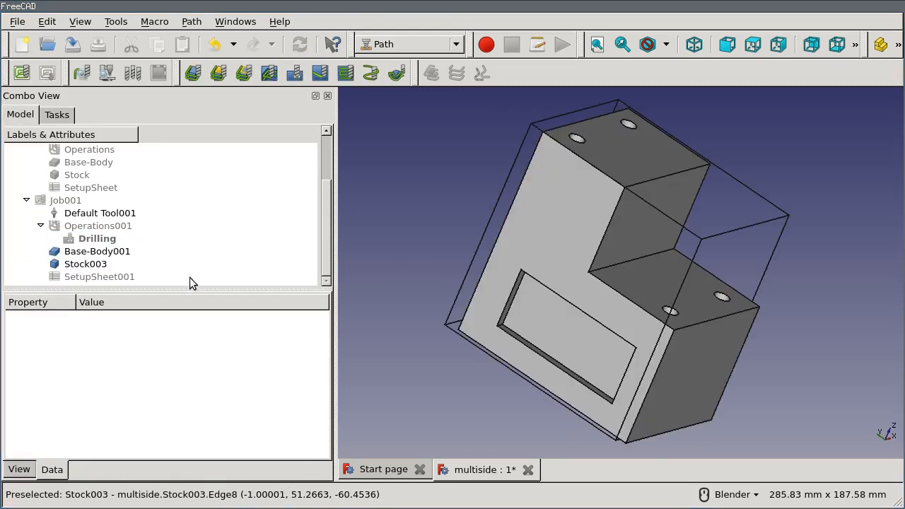
- Set the y position of Base-Body001's placement to 1 mm
click(115, 256)
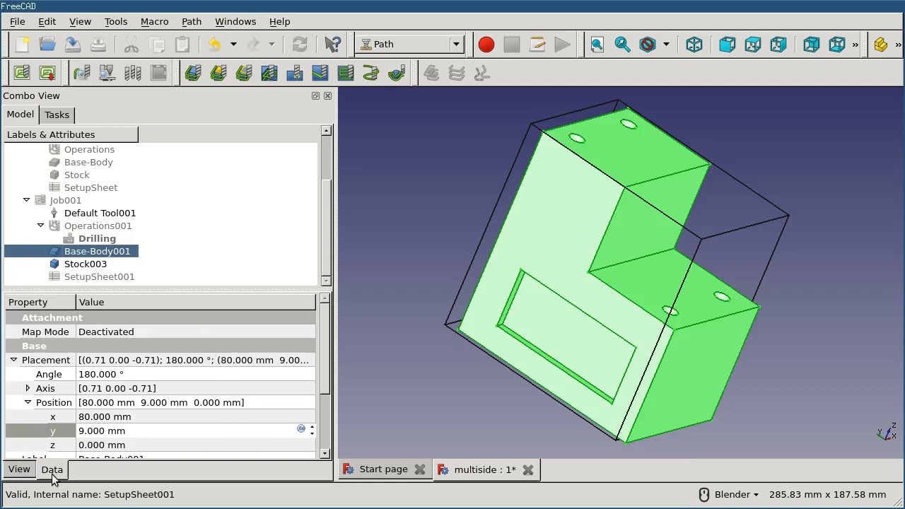
drag(143, 436, 29, 428)
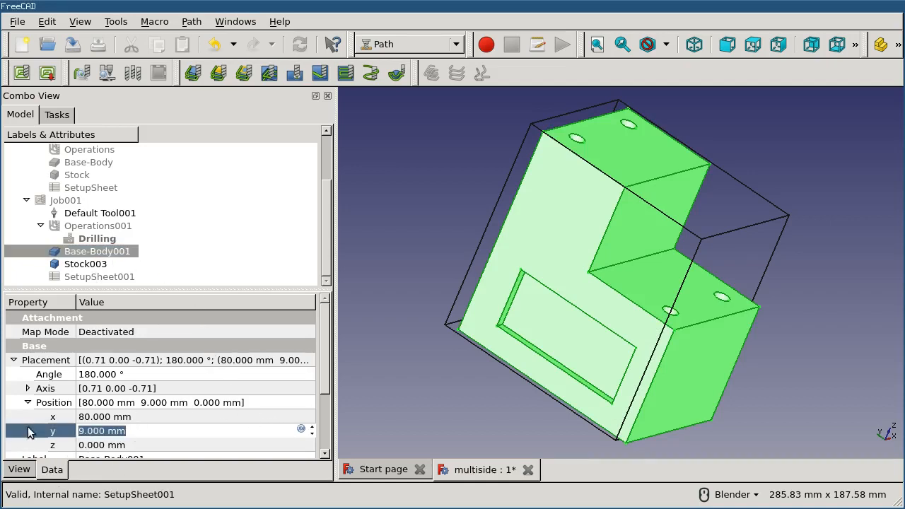
text(1)
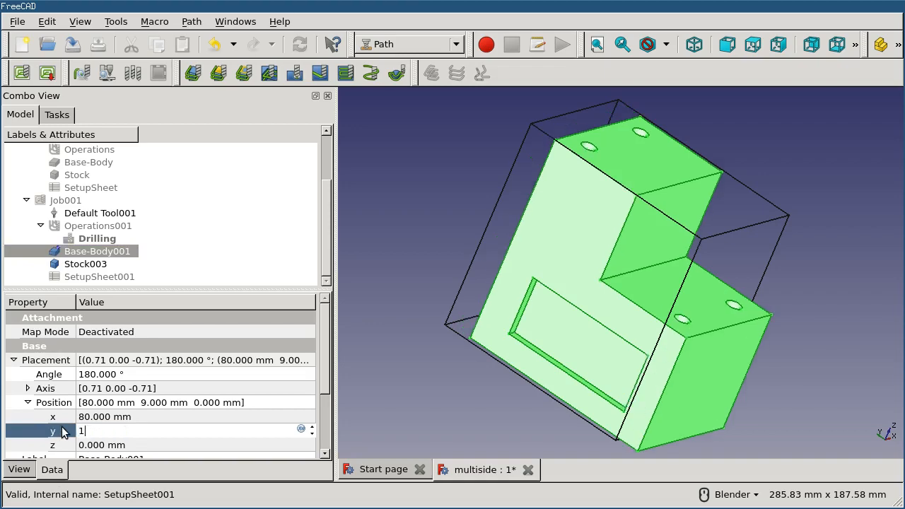